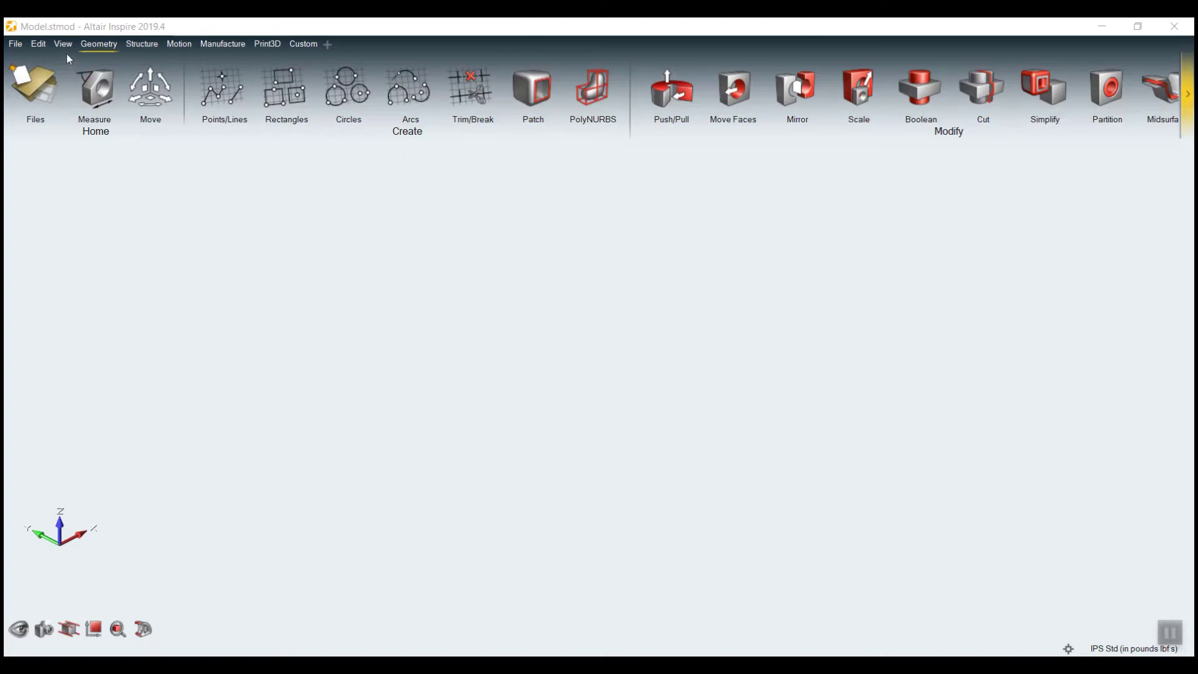
Browse the Structure, Motion, Manufacturing and 3D printing ribbon tabs, then return to Geometry.
click(103, 44)
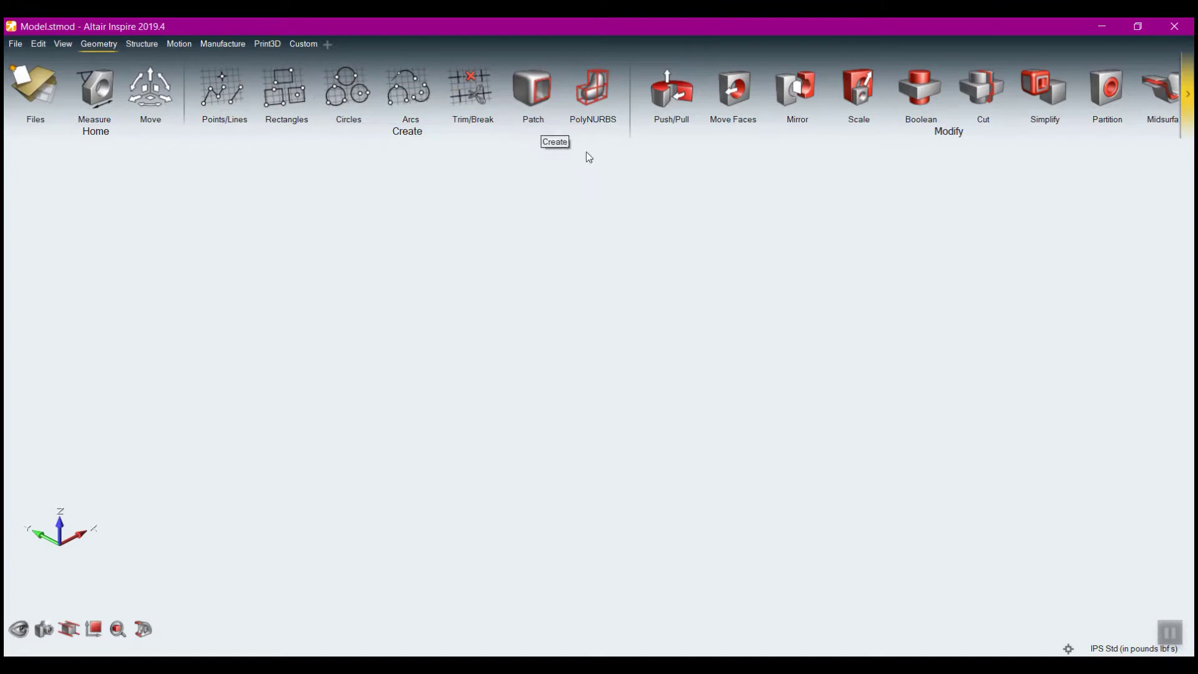
click(1189, 87)
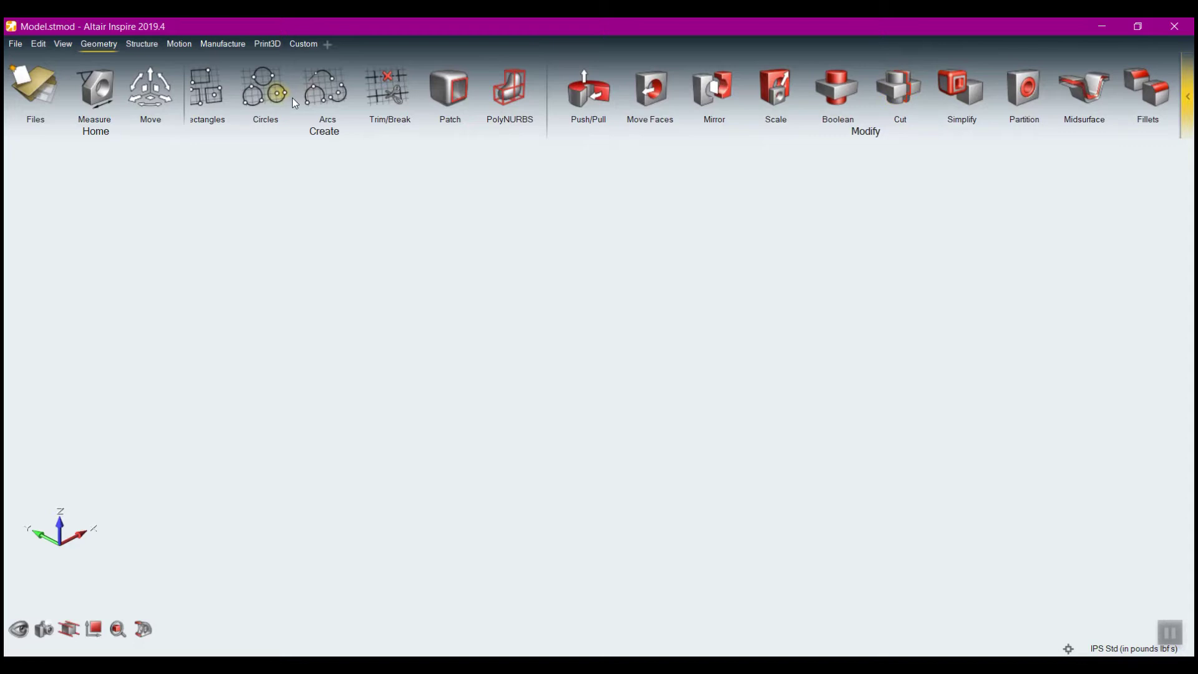
click(144, 45)
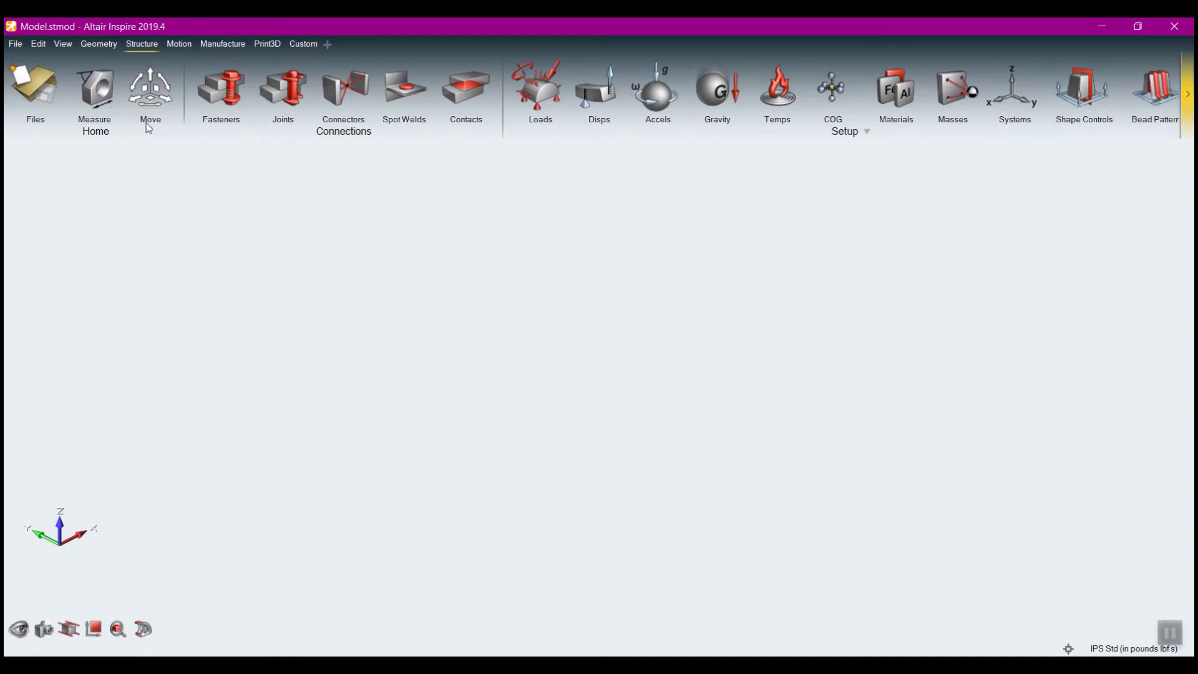
click(178, 47)
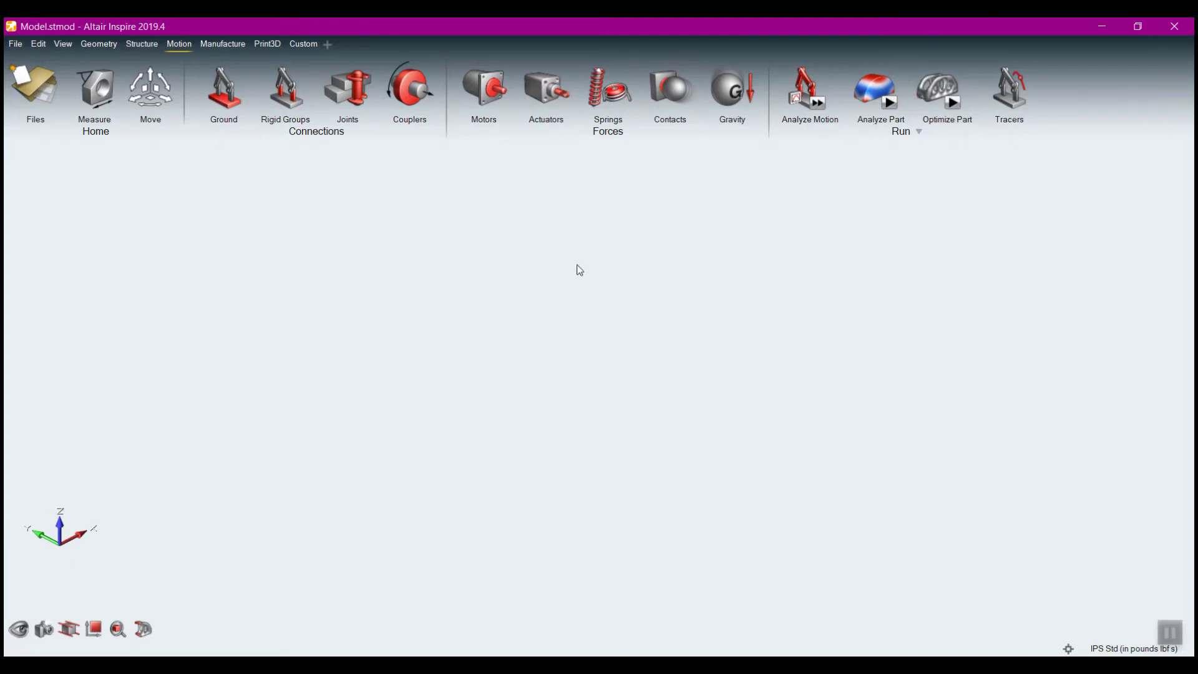
click(226, 41)
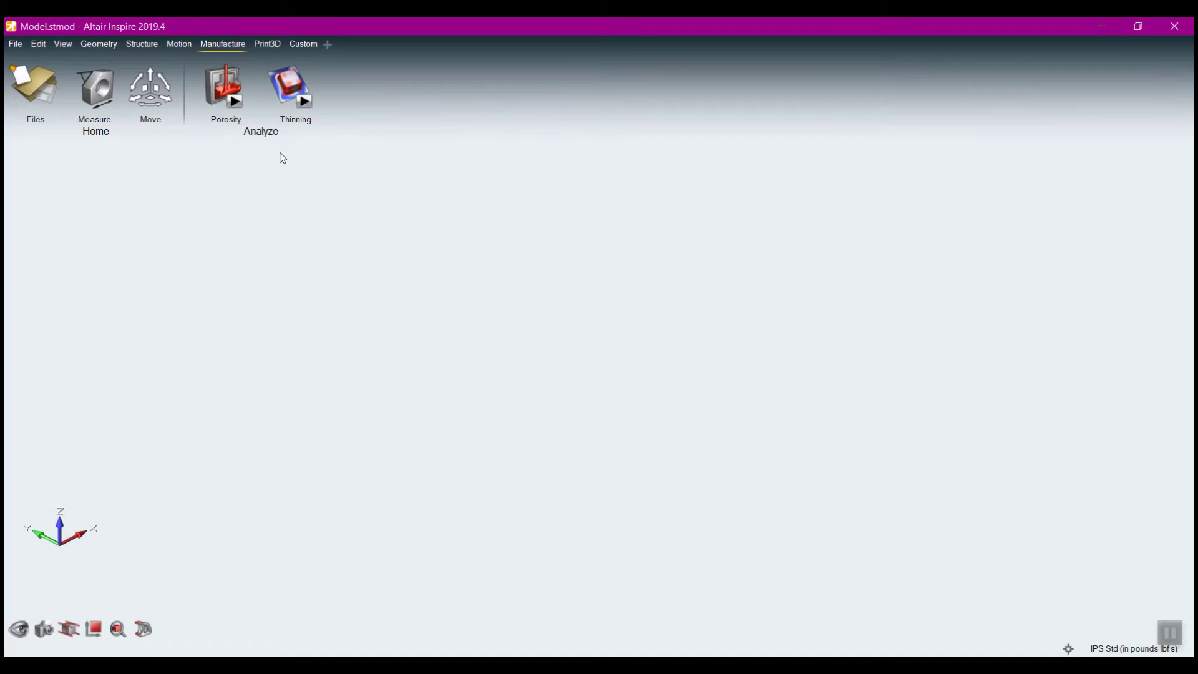
click(266, 44)
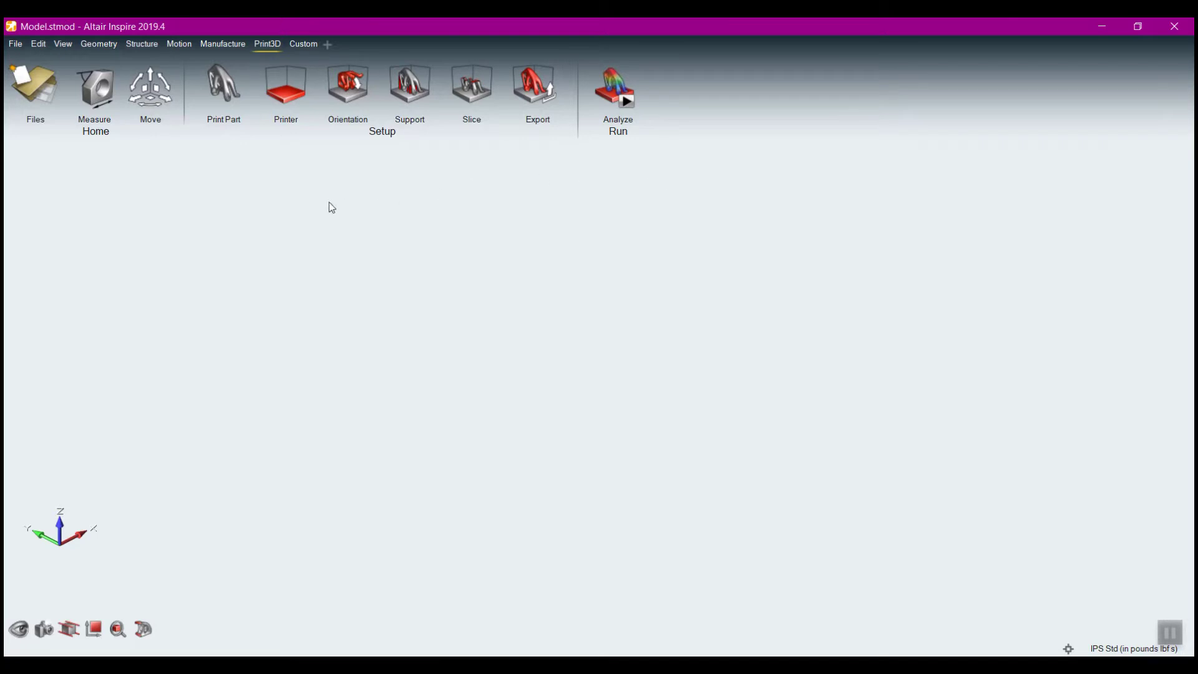
click(99, 46)
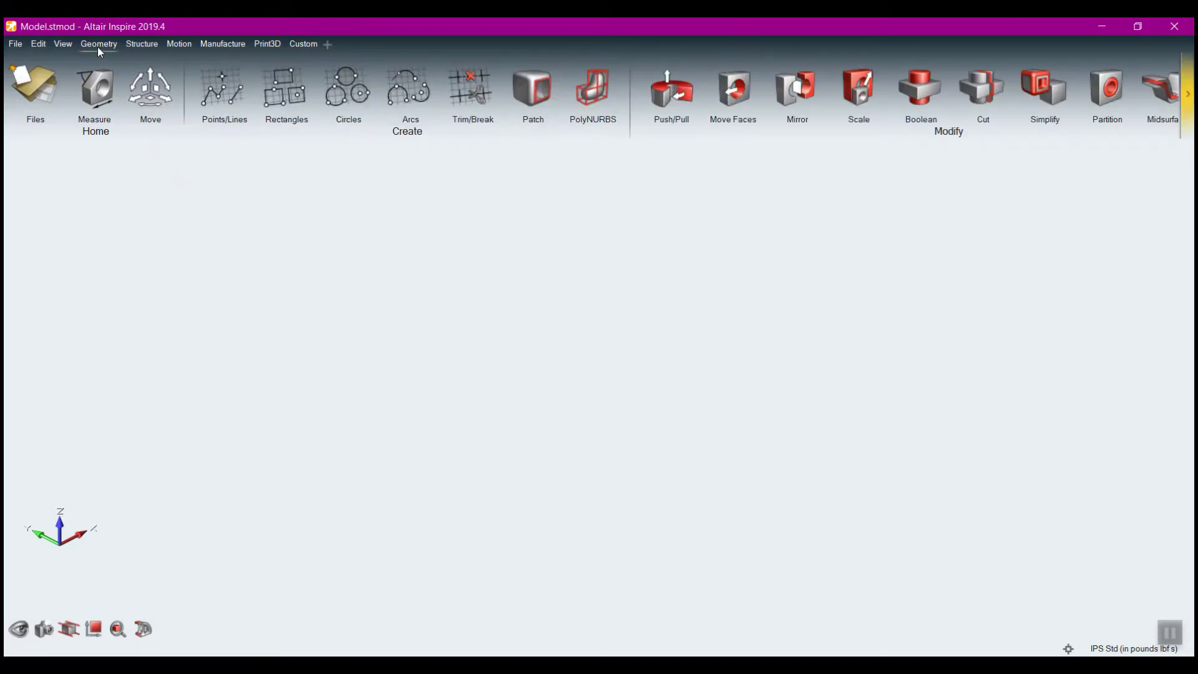
Turn on the Model Browser (F2) and Property Editor (F3) from the View menu.
click(62, 44)
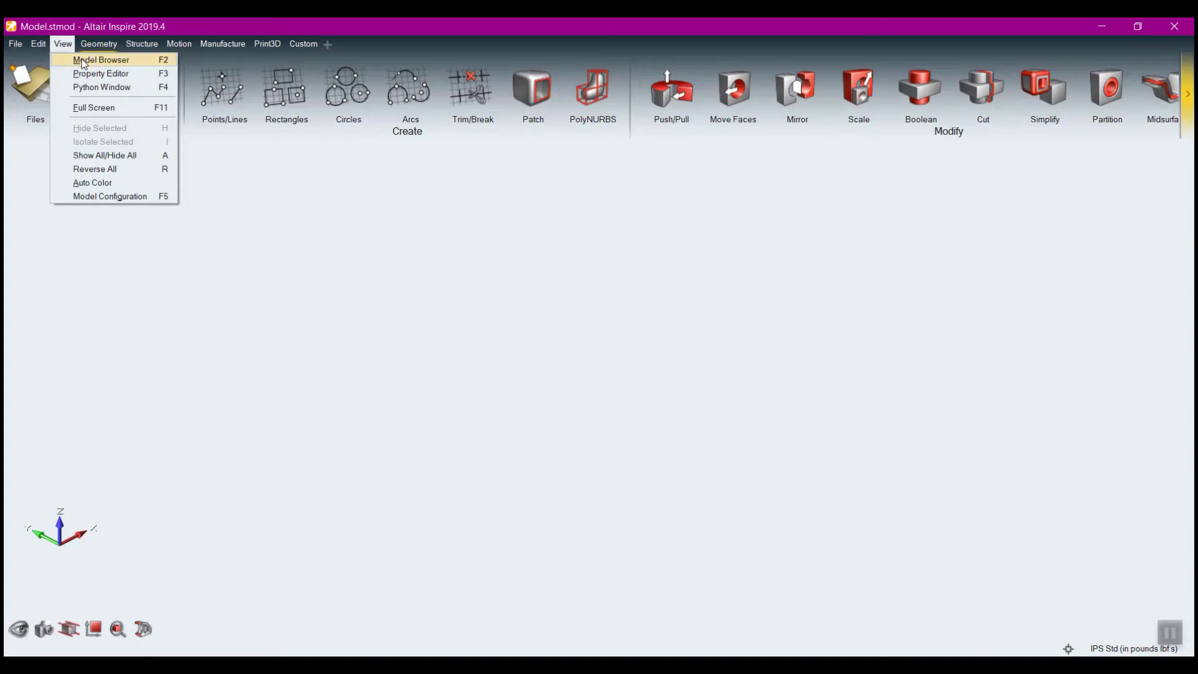
click(82, 63)
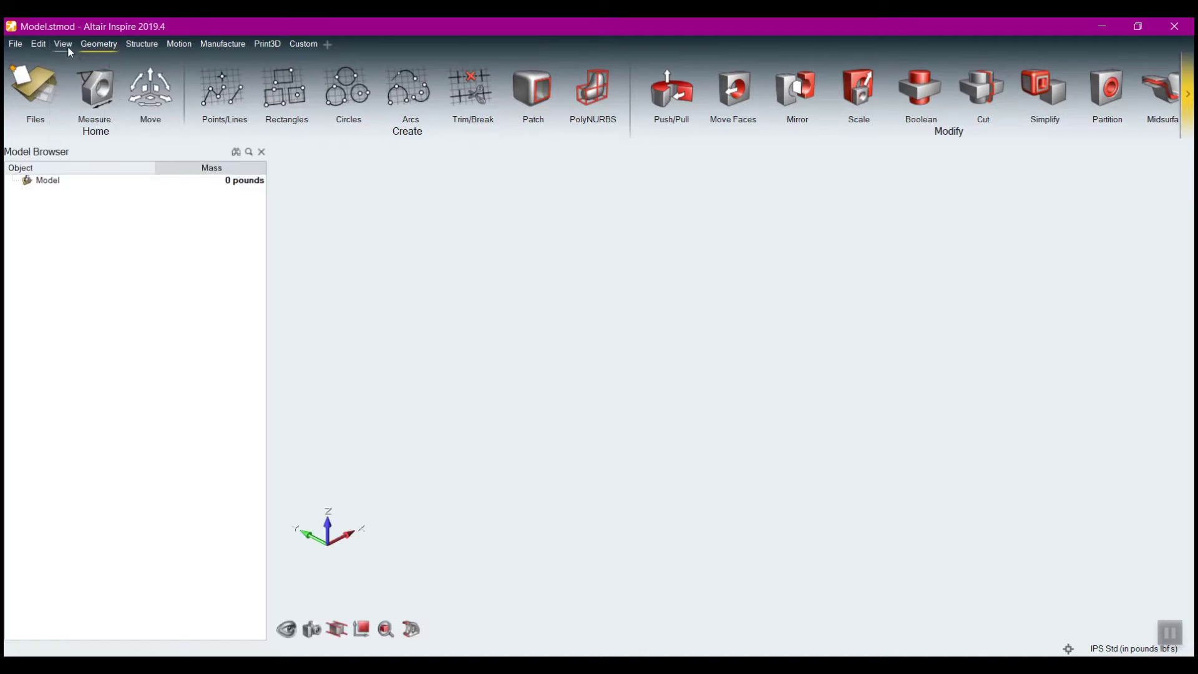
click(65, 45)
click(76, 73)
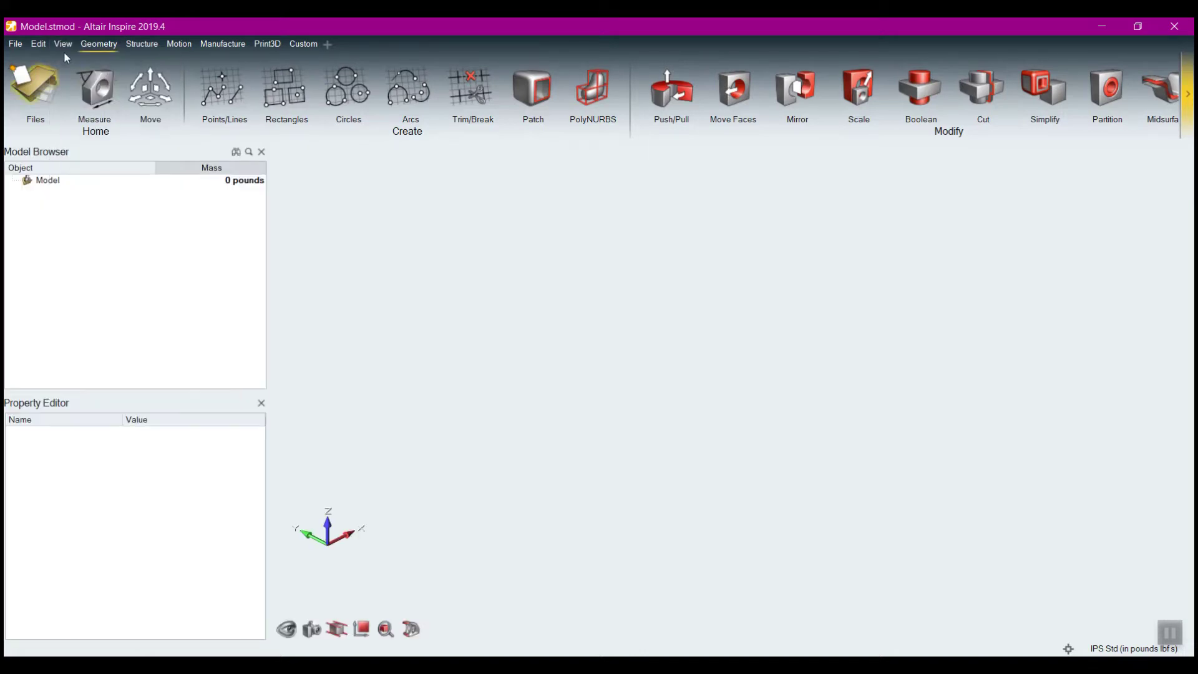
click(63, 45)
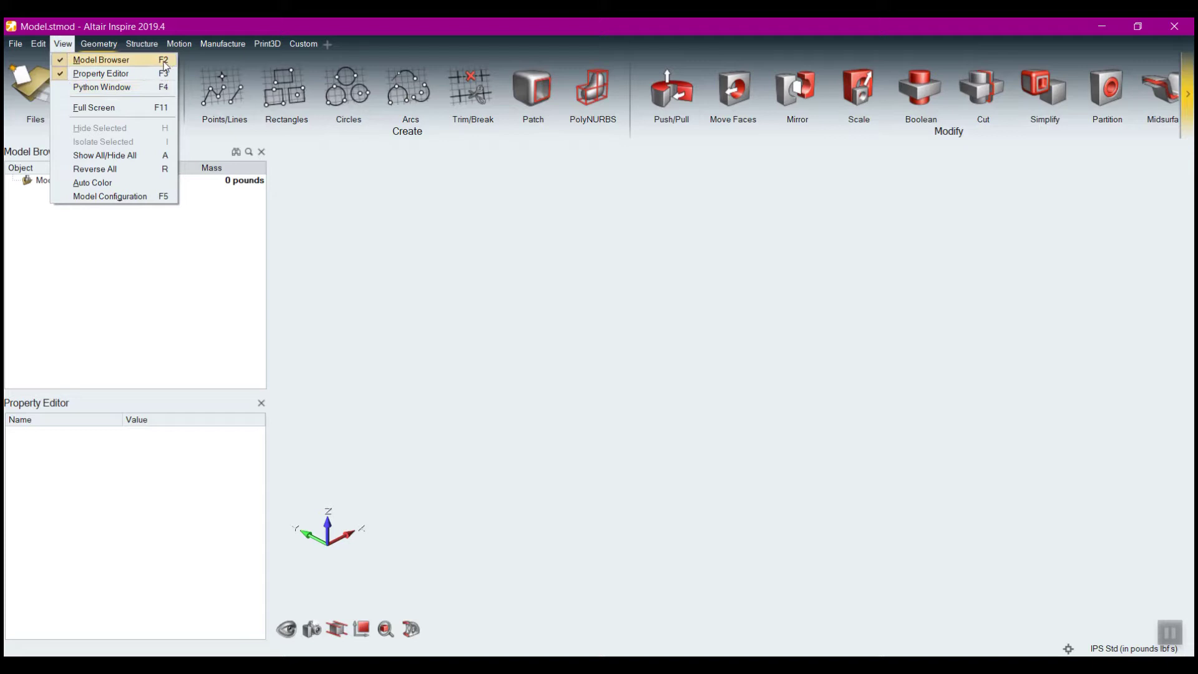
click(327, 214)
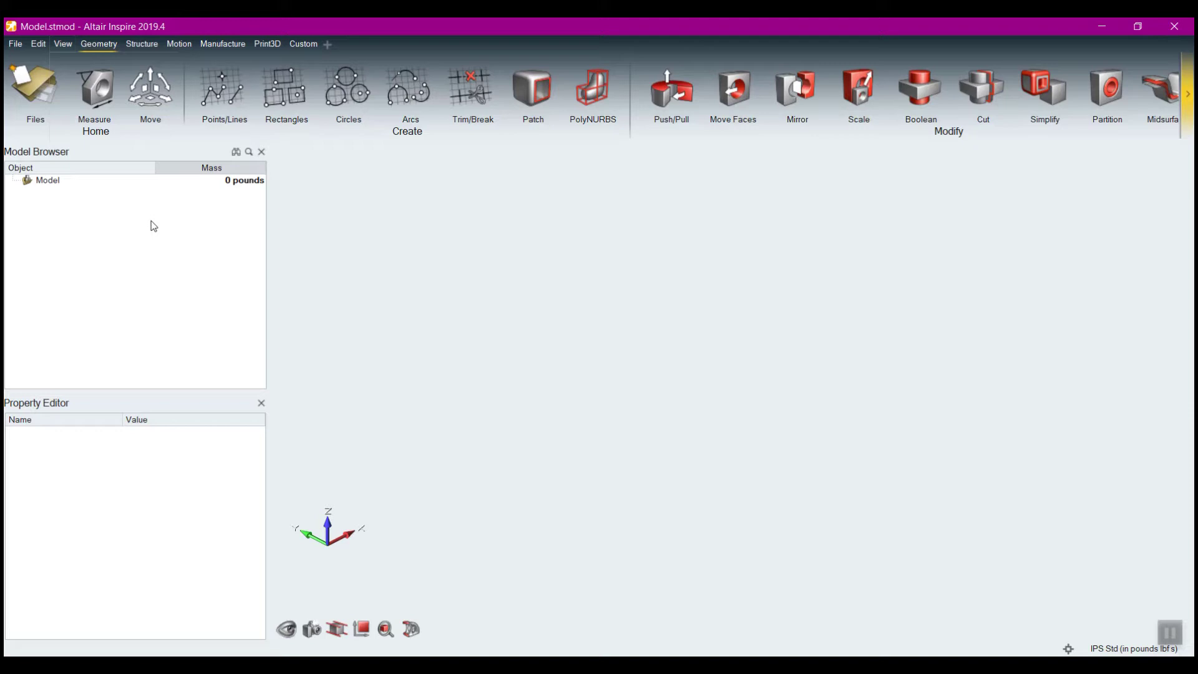
Open the Exercise_4 model from the STUDENT-EXERCISE\Ch4 folder via Open Model.
click(15, 44)
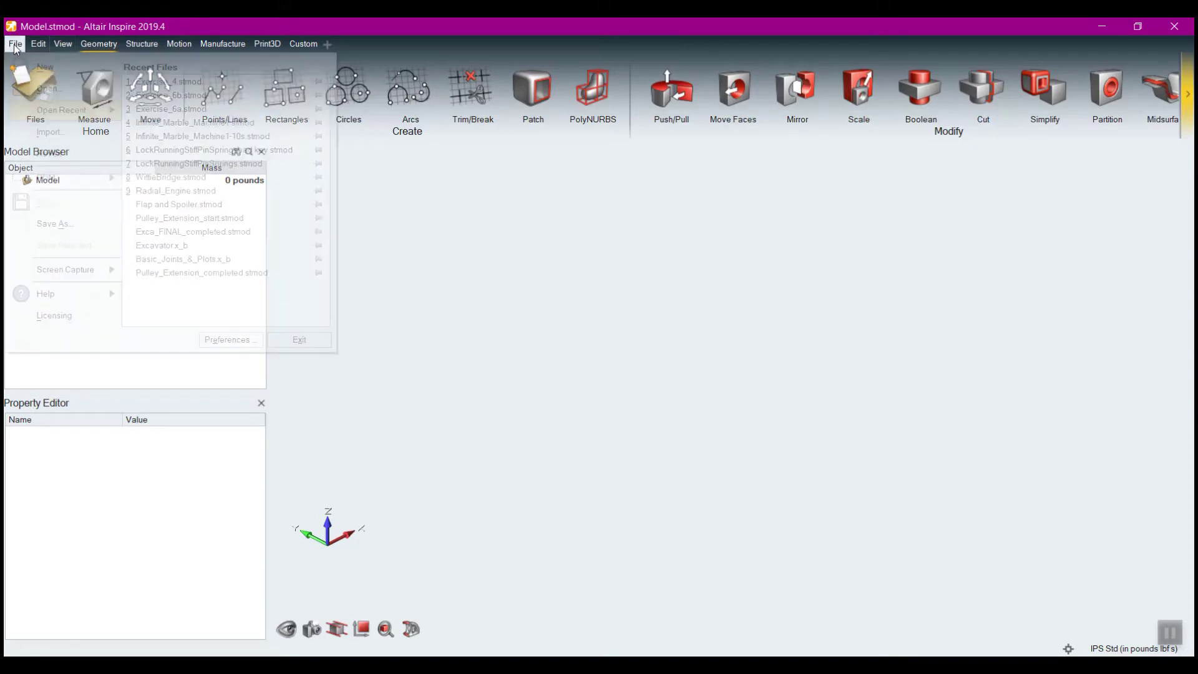
click(379, 208)
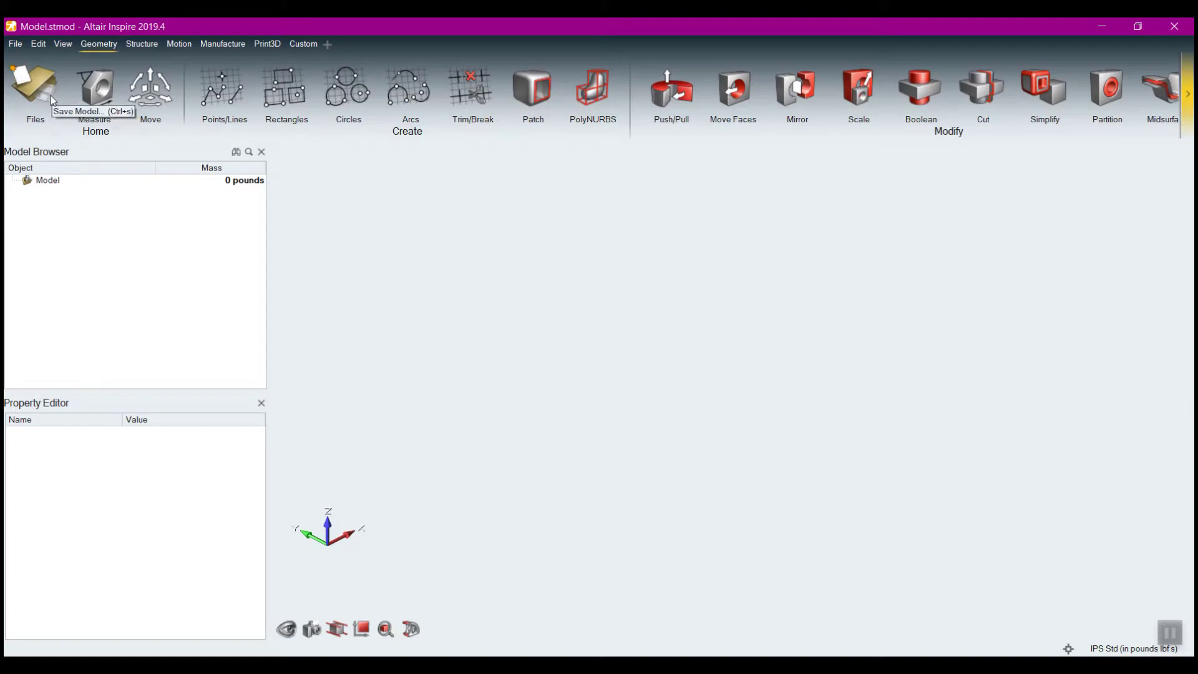
click(37, 77)
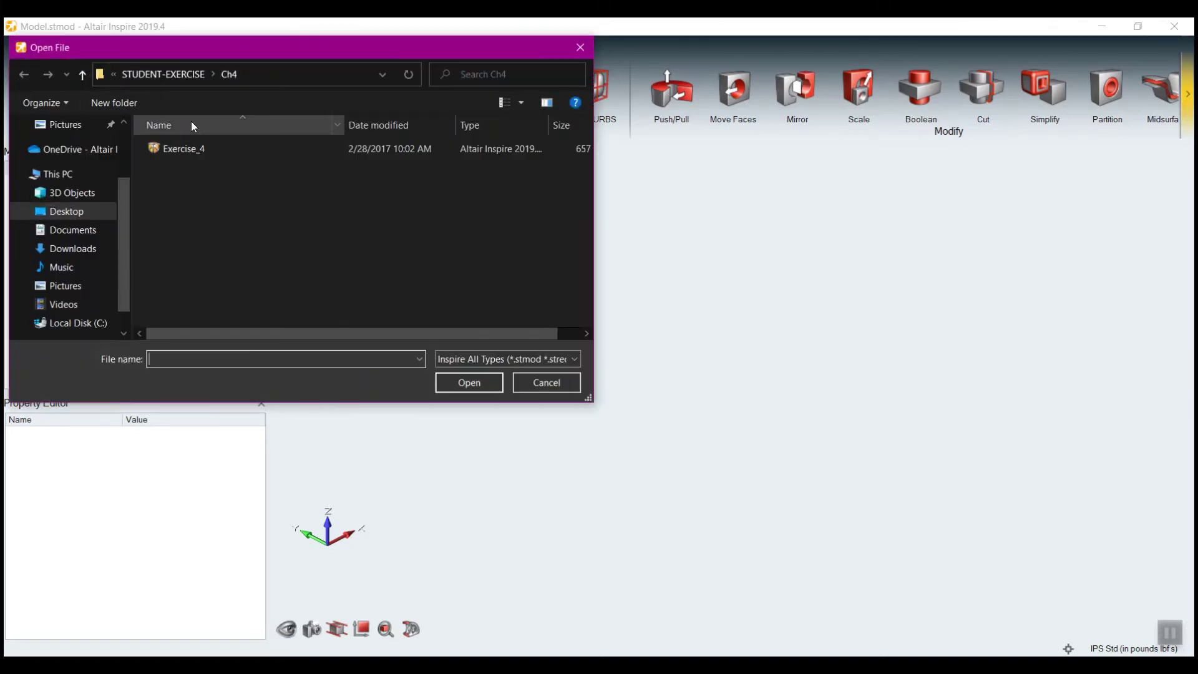
double_click(190, 147)
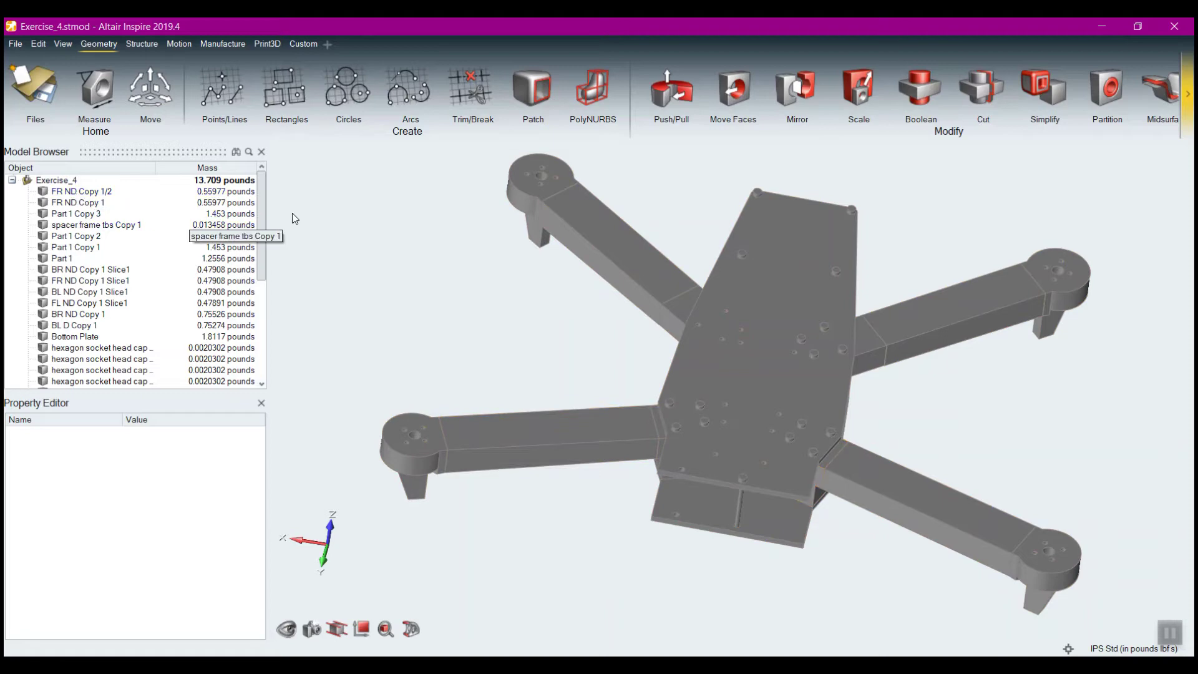
scroll(268, 244, down, 3)
scroll(269, 245, up, 3)
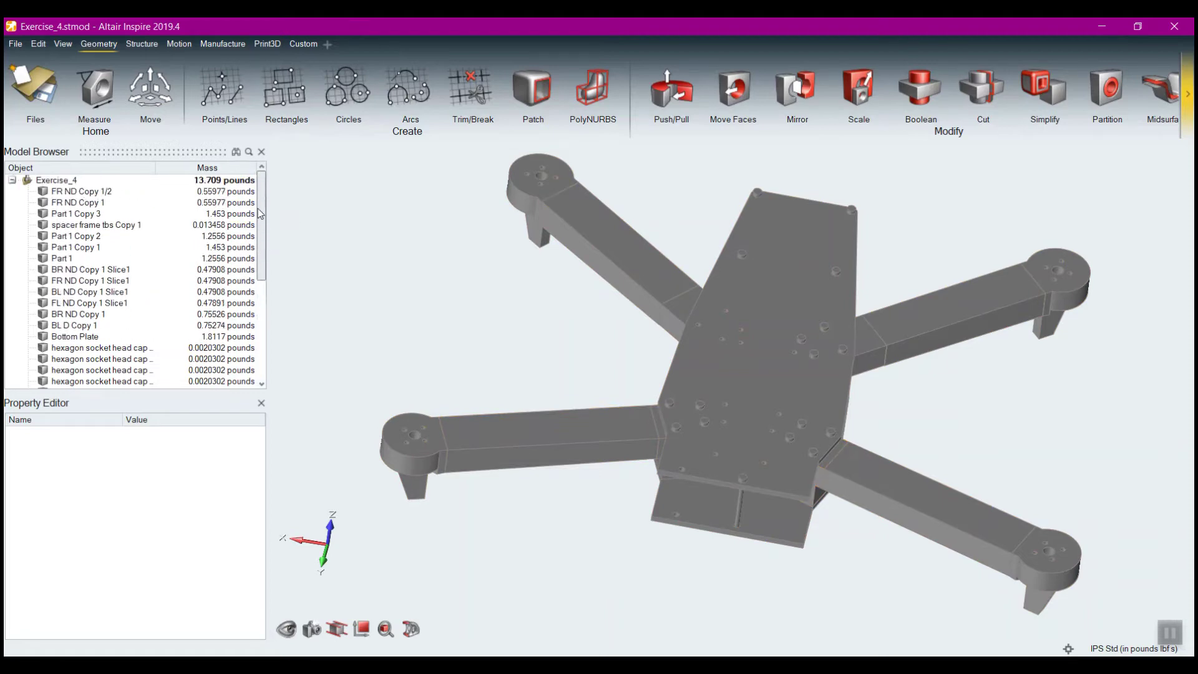
click(36, 87)
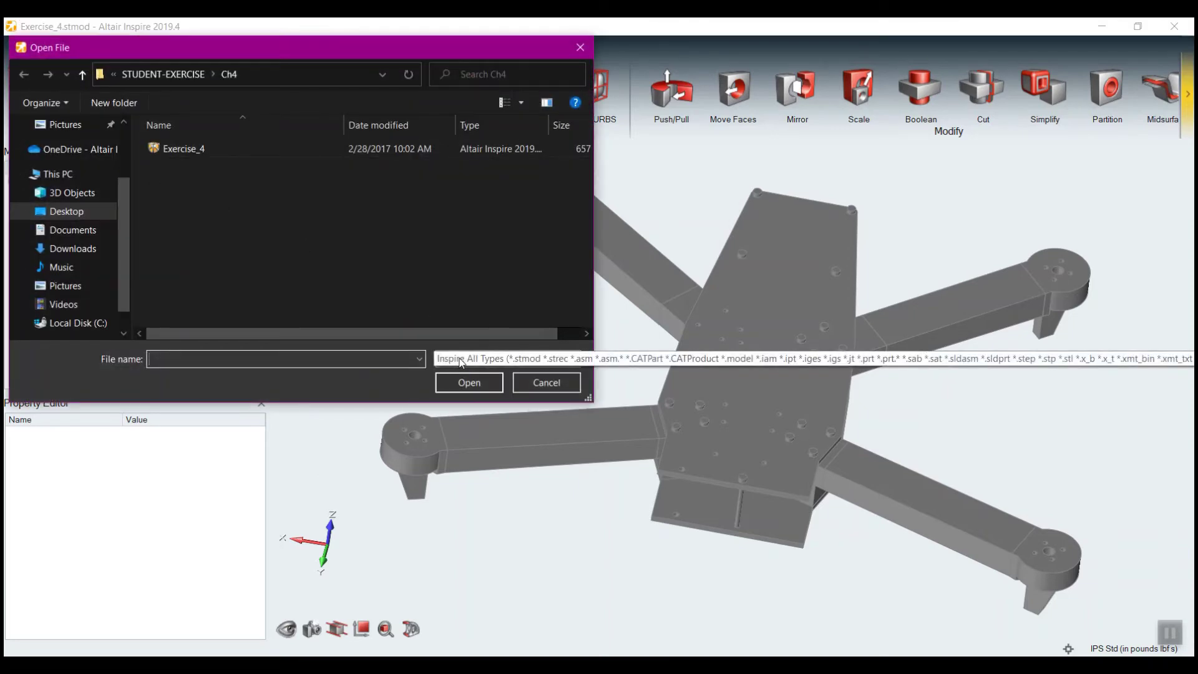
click(460, 360)
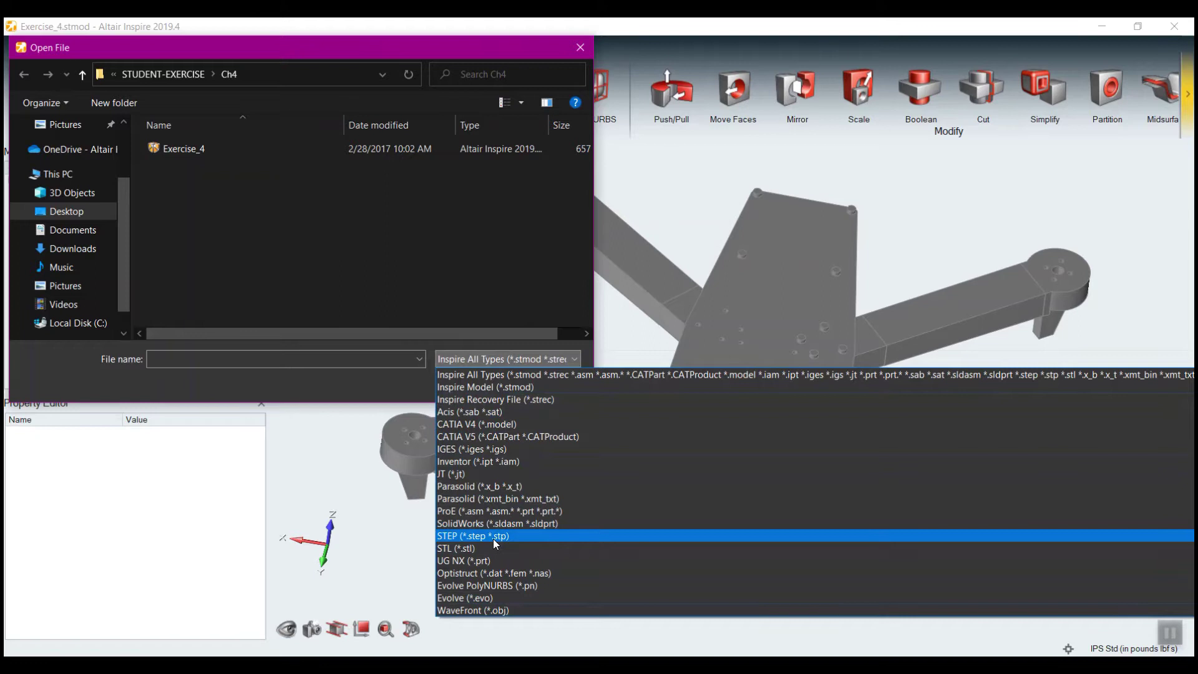
click(455, 222)
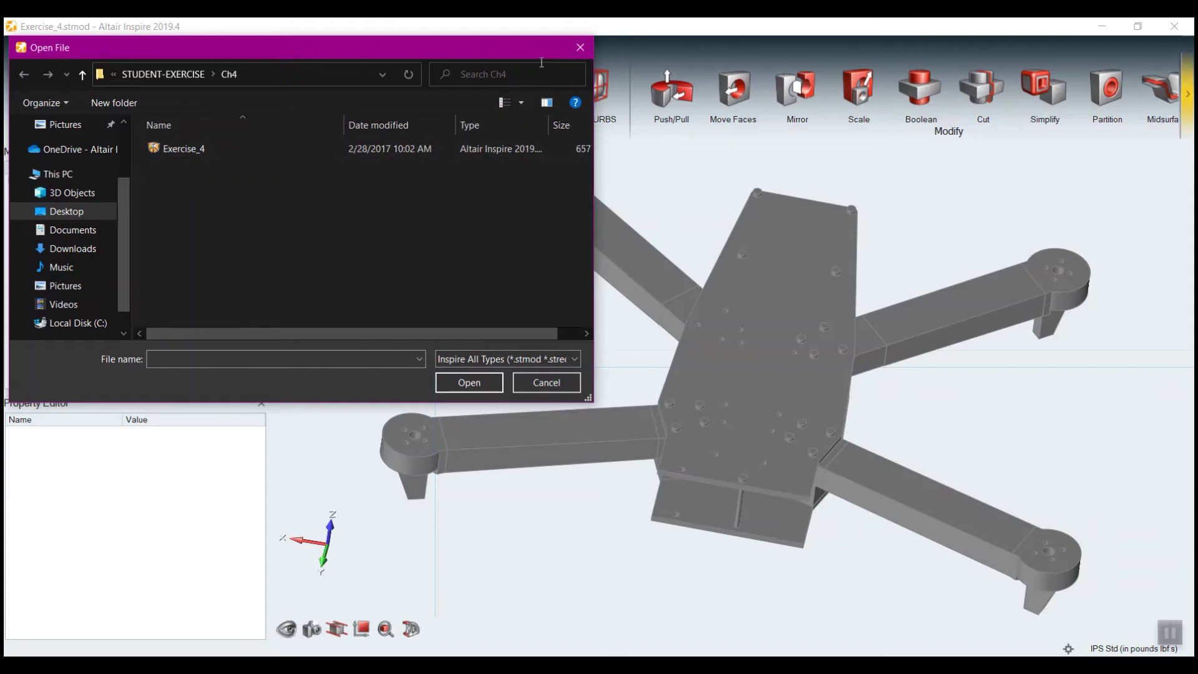
click(577, 46)
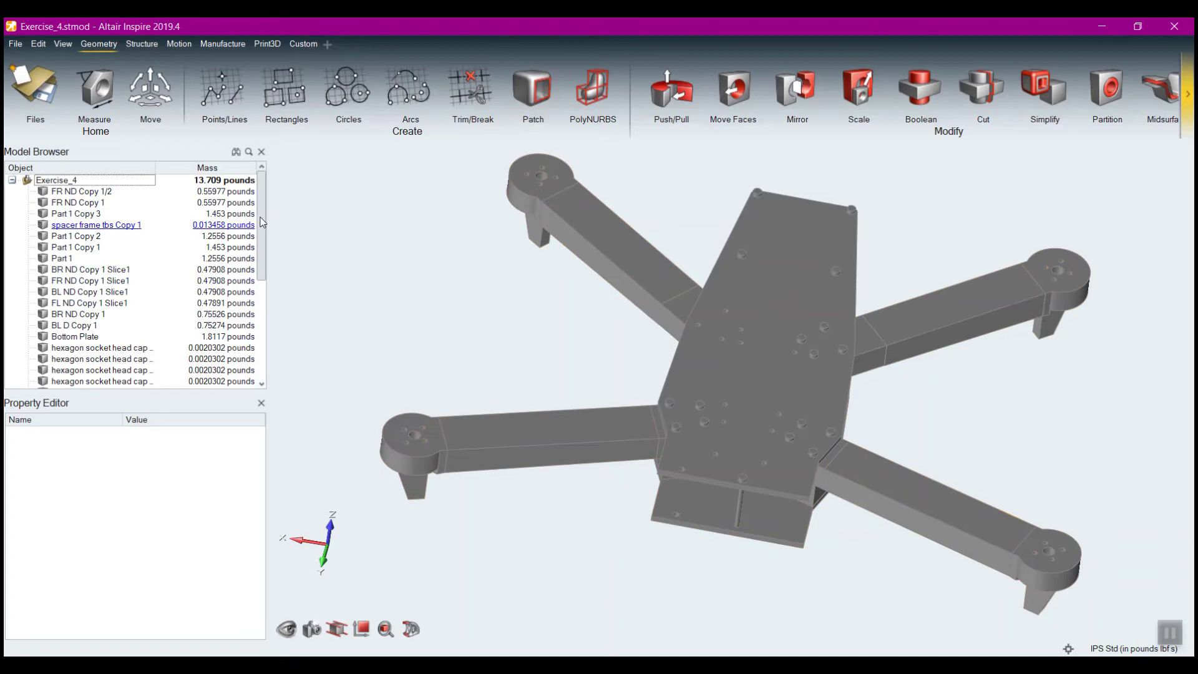
Orbit the drone slightly, then select FR ND Copy 1/2 to view its Steel (AISI 304) properties.
mouse_move(260, 229)
mouse_down()
mouse_move(260, 321)
mouse_move(268, 207)
mouse_up()
mouse_move(636, 347)
right_down()
mouse_move(642, 337)
mouse_move(622, 332)
right_up()
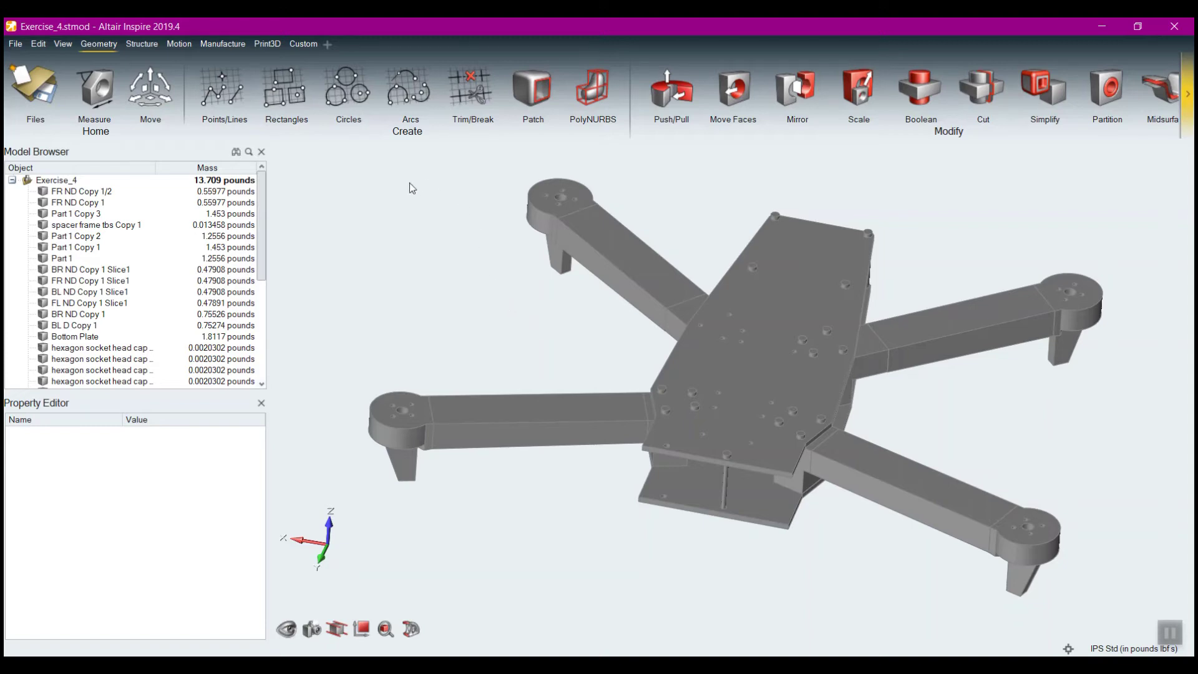
click(81, 193)
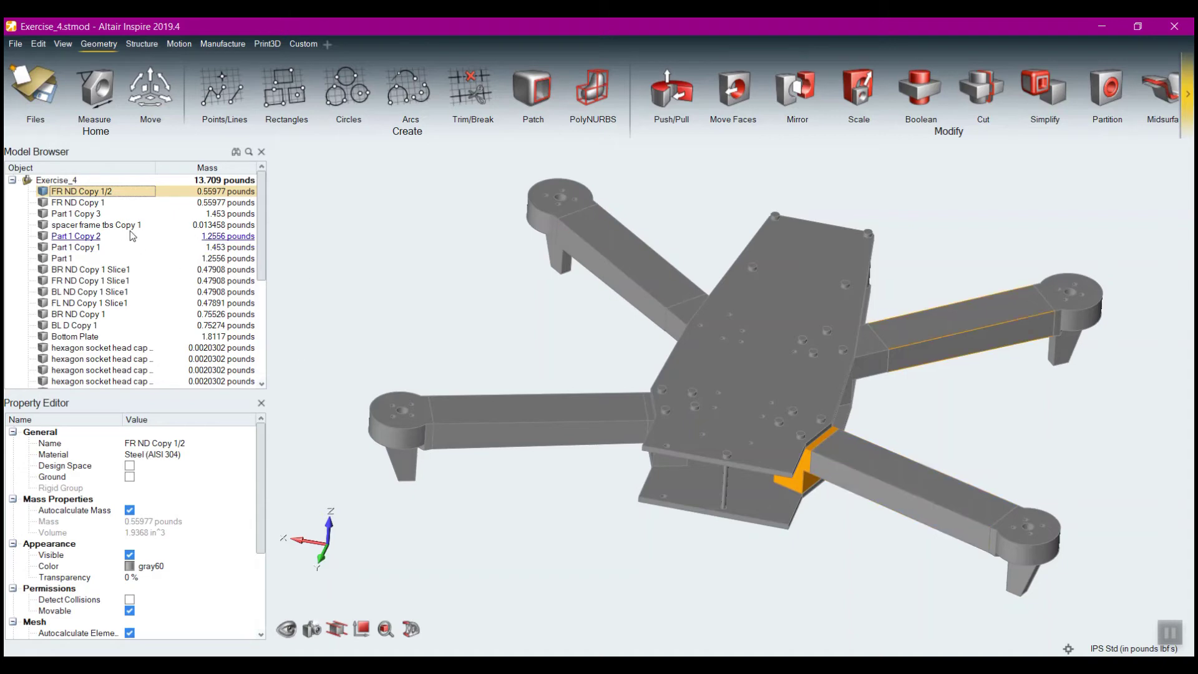
Select the spacer frame, FL ND Copy 1 Slice1, Bottom Plate and each of the four arms in turn.
click(93, 225)
click(62, 258)
click(90, 303)
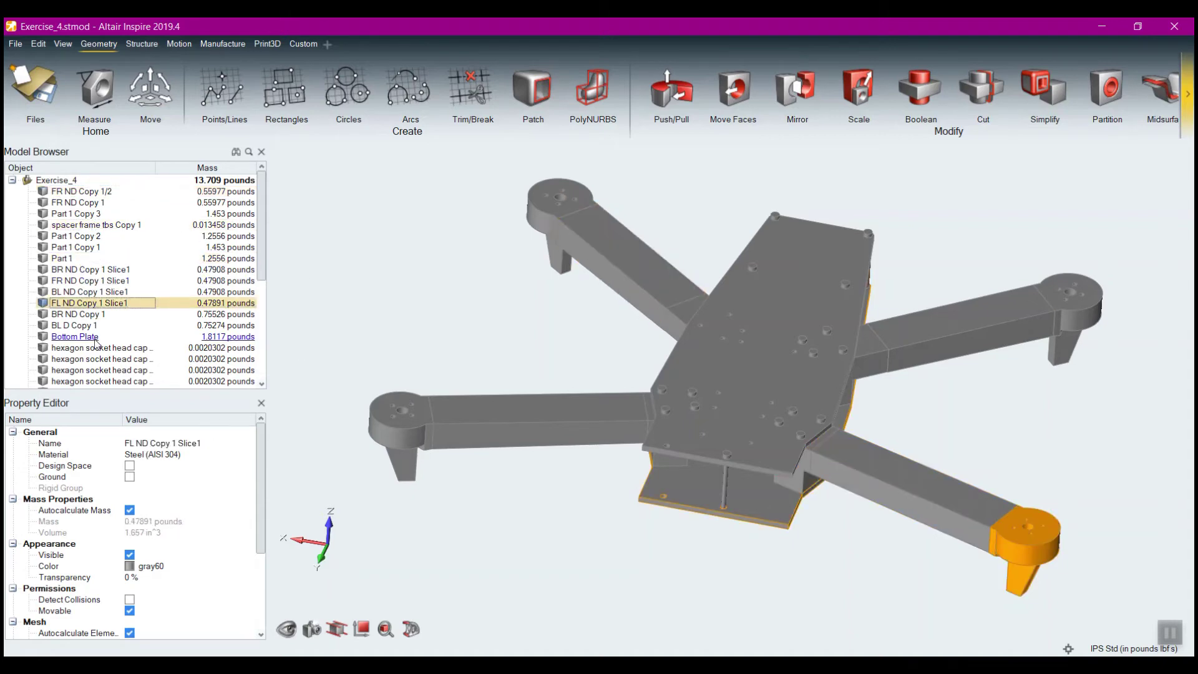
click(75, 337)
click(598, 254)
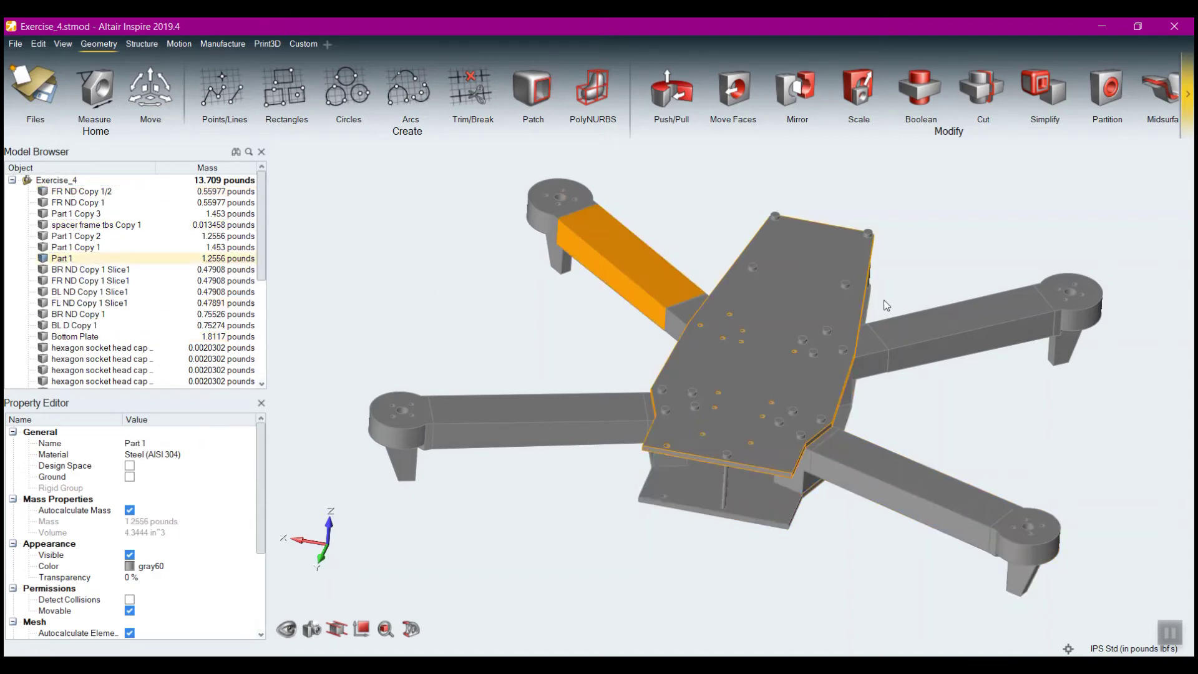
click(921, 324)
click(885, 490)
click(503, 425)
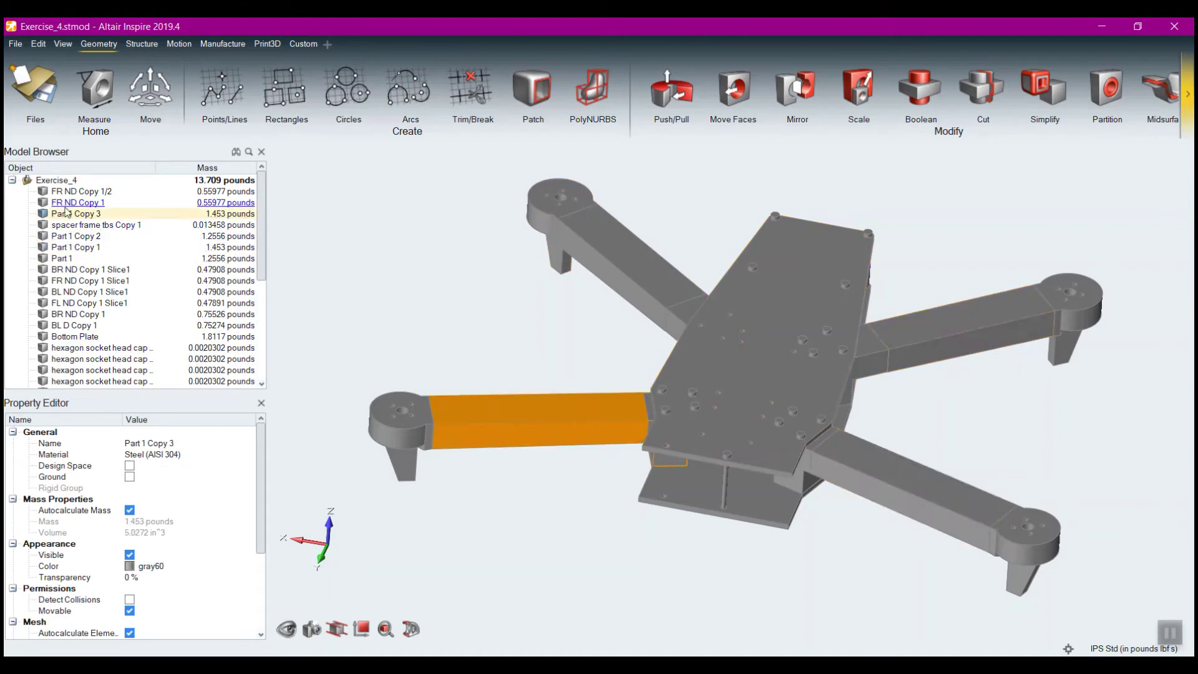
Hide FR ND Copy 1/2, the spacer frame tbs Copy 1 and the four Part 1 arms.
click(43, 192)
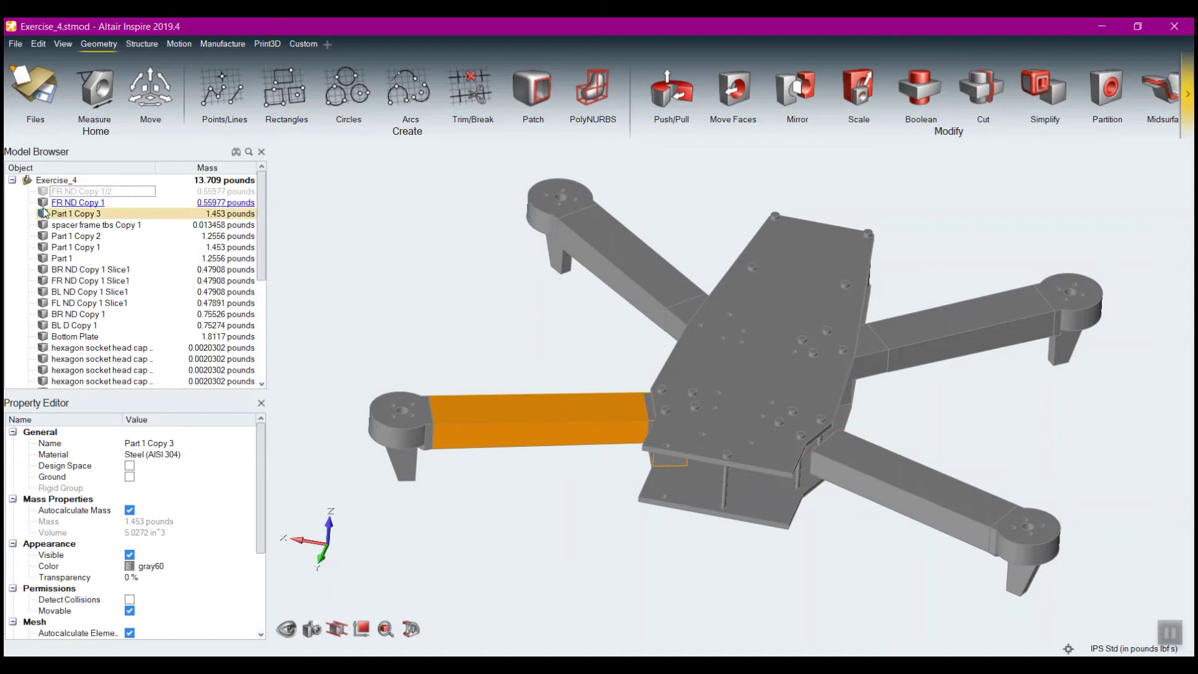
click(43, 213)
click(43, 225)
click(43, 237)
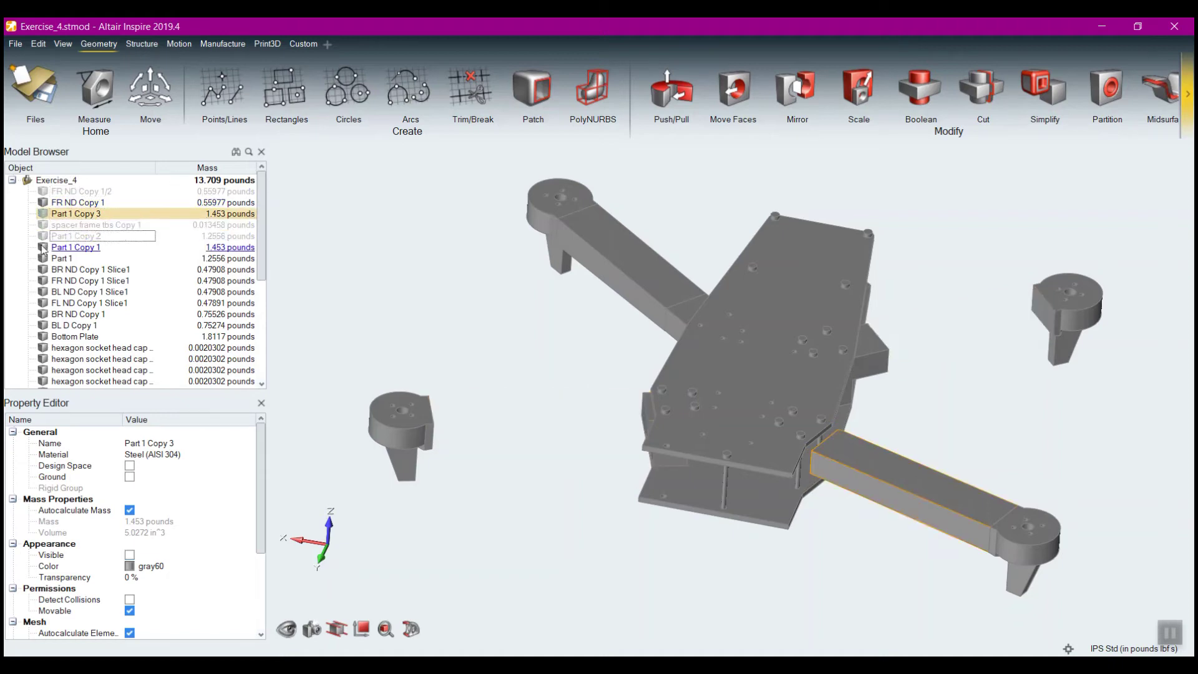
click(43, 248)
click(43, 258)
Make every hidden part visible again and clear the selection.
click(43, 270)
click(43, 259)
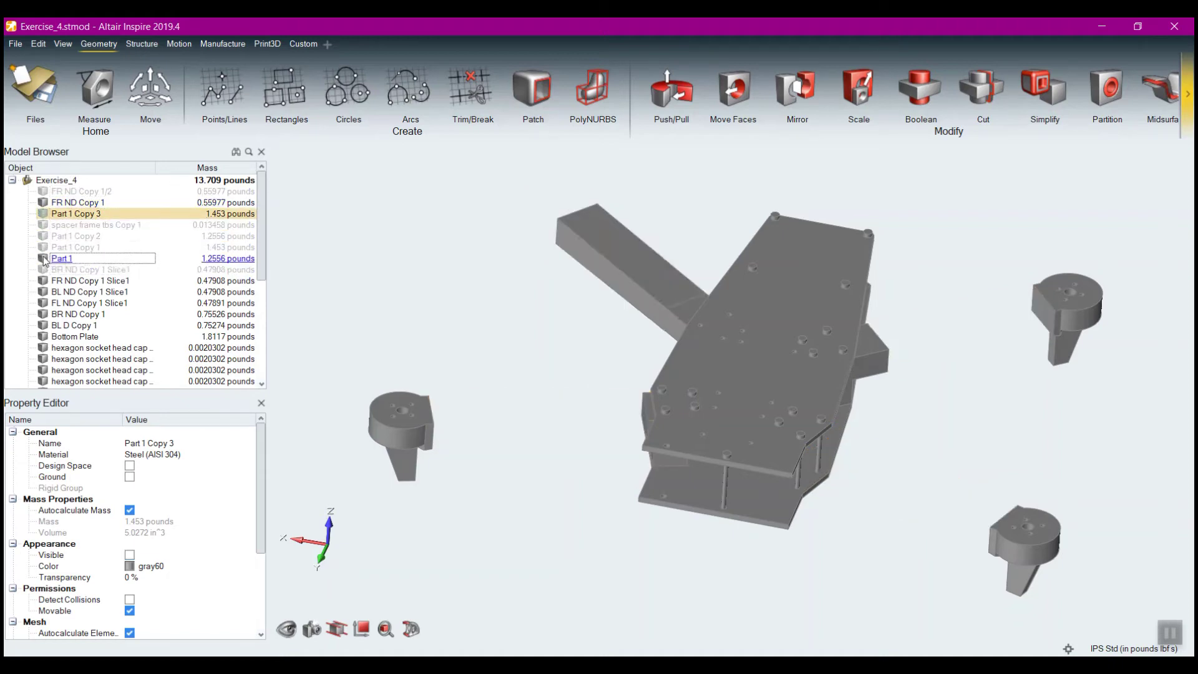
click(43, 247)
click(43, 237)
click(43, 225)
click(43, 269)
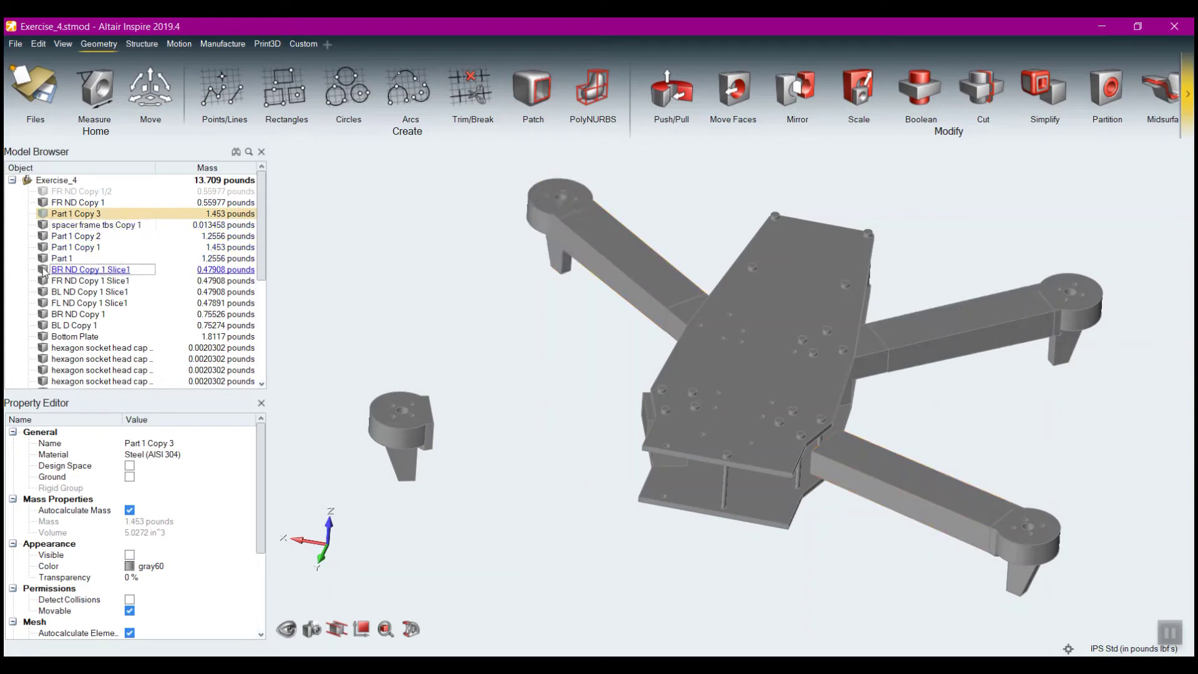
click(43, 214)
click(43, 192)
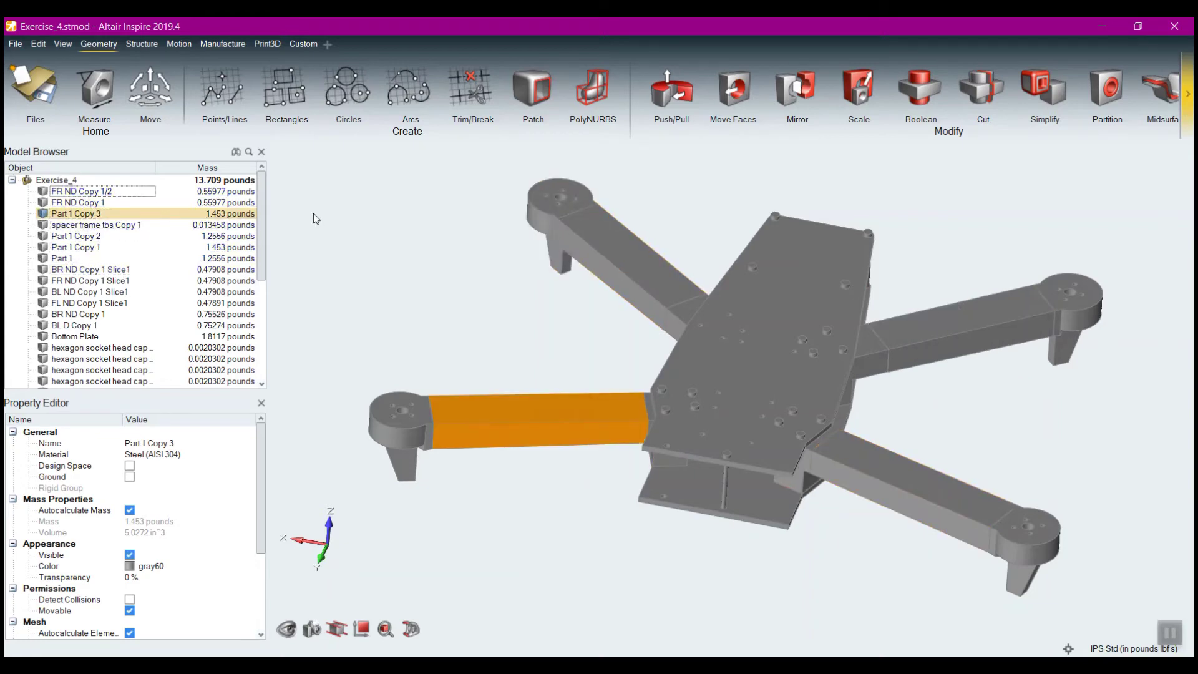
click(664, 556)
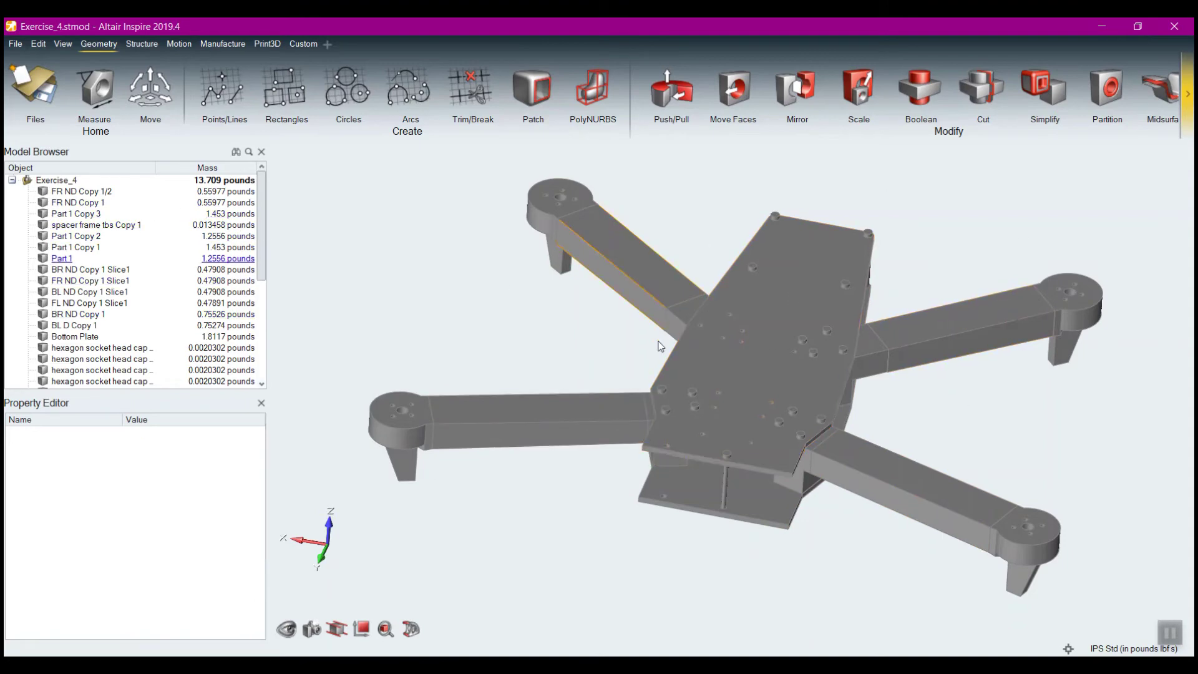
Hide the front-left, back-left, back-right and front-right arms with the Show/Hide tool, then exit it.
mouse_move(283, 596)
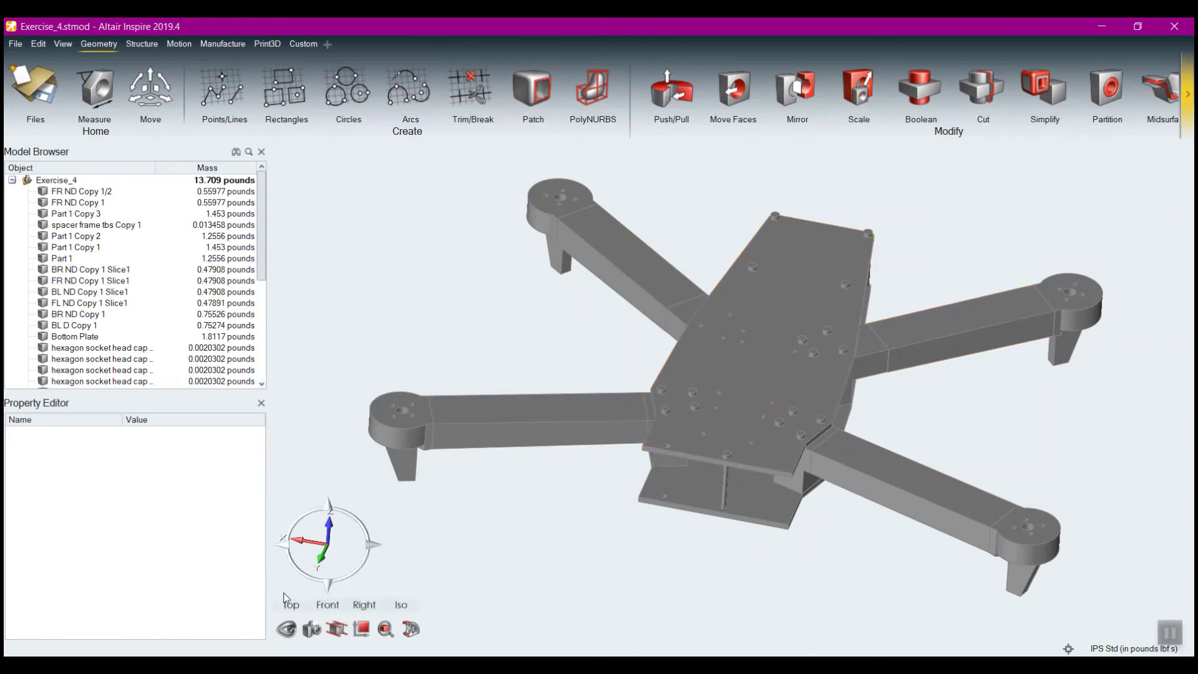
click(285, 632)
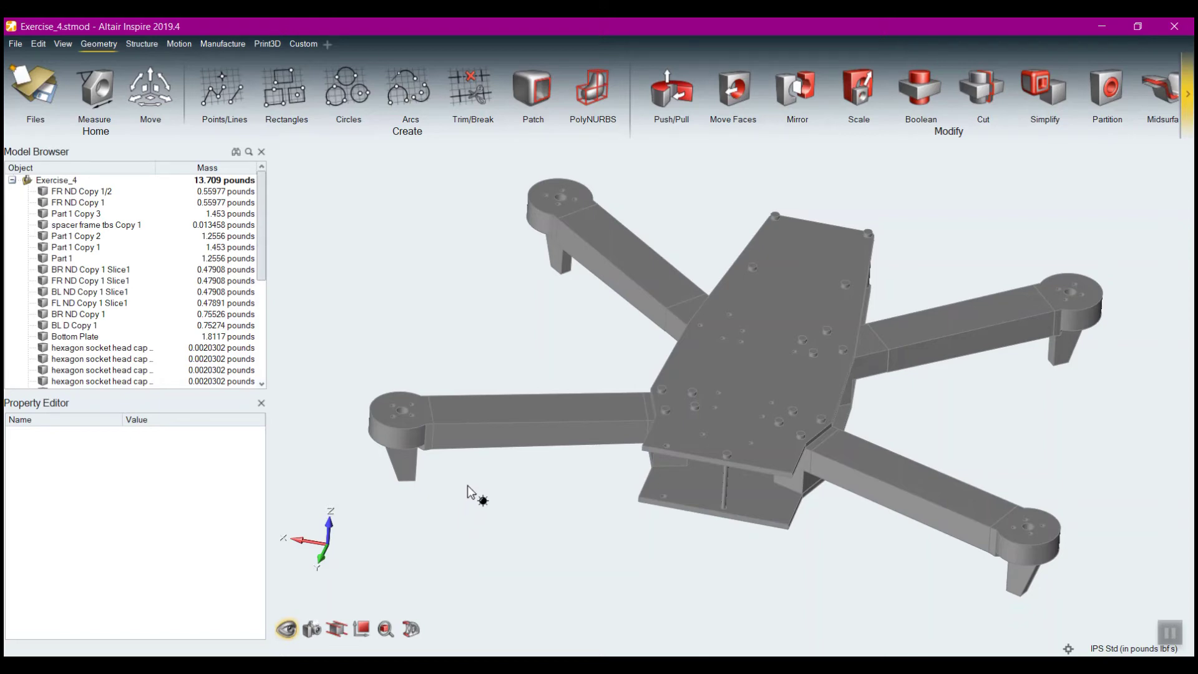
click(484, 425)
click(620, 262)
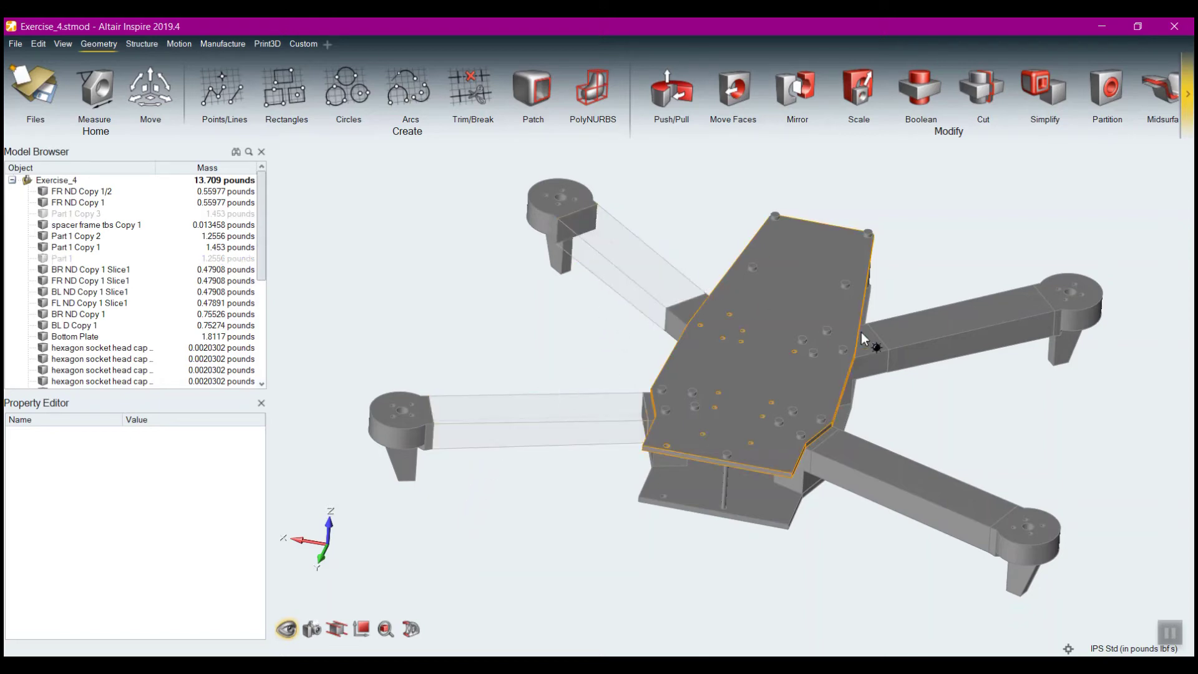
click(907, 333)
click(892, 495)
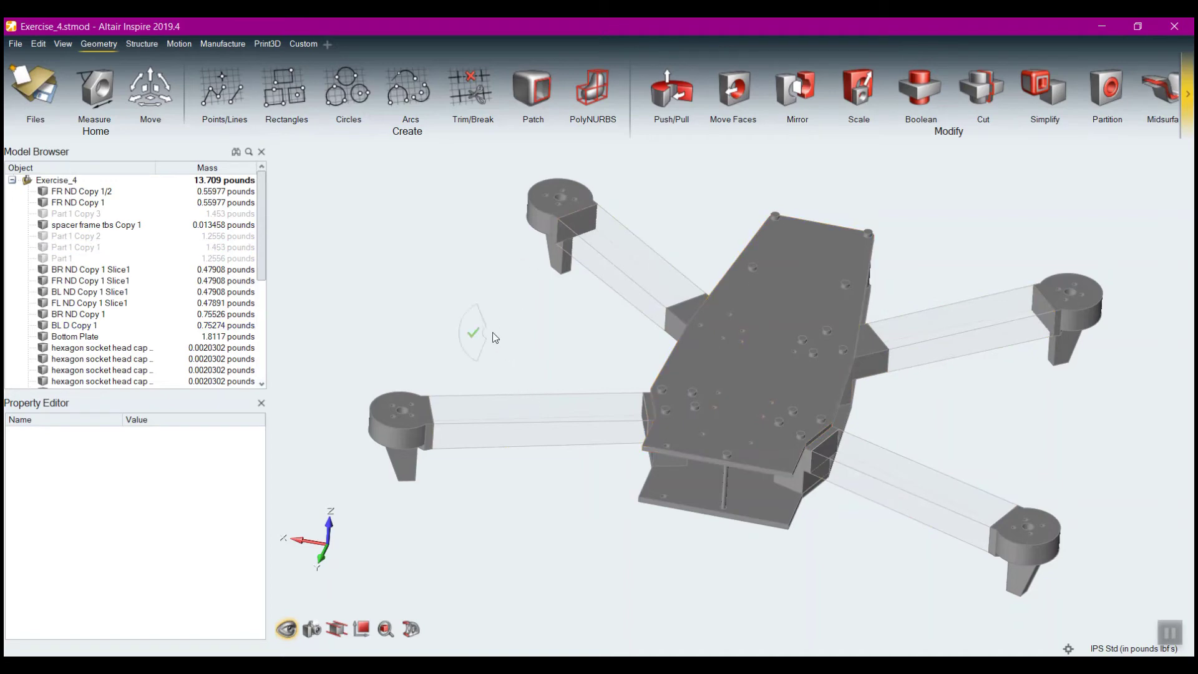
key(Escape)
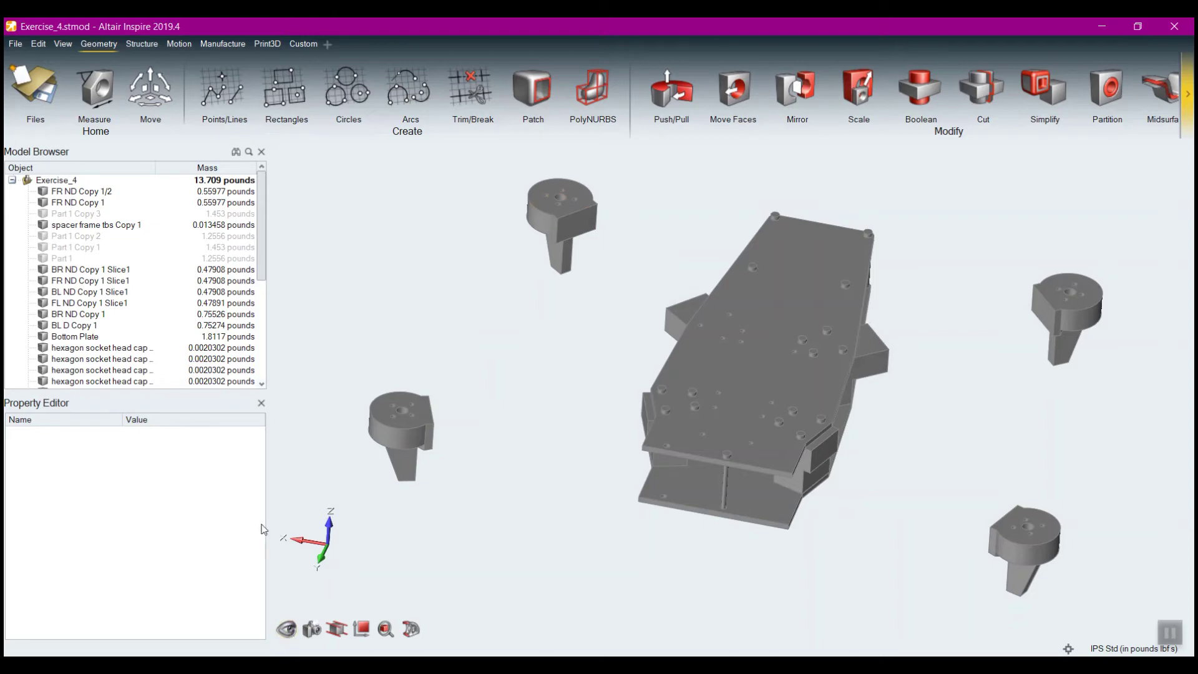
Toggle the Part 1 arm's visibility on and back off in the Model Browser.
click(43, 259)
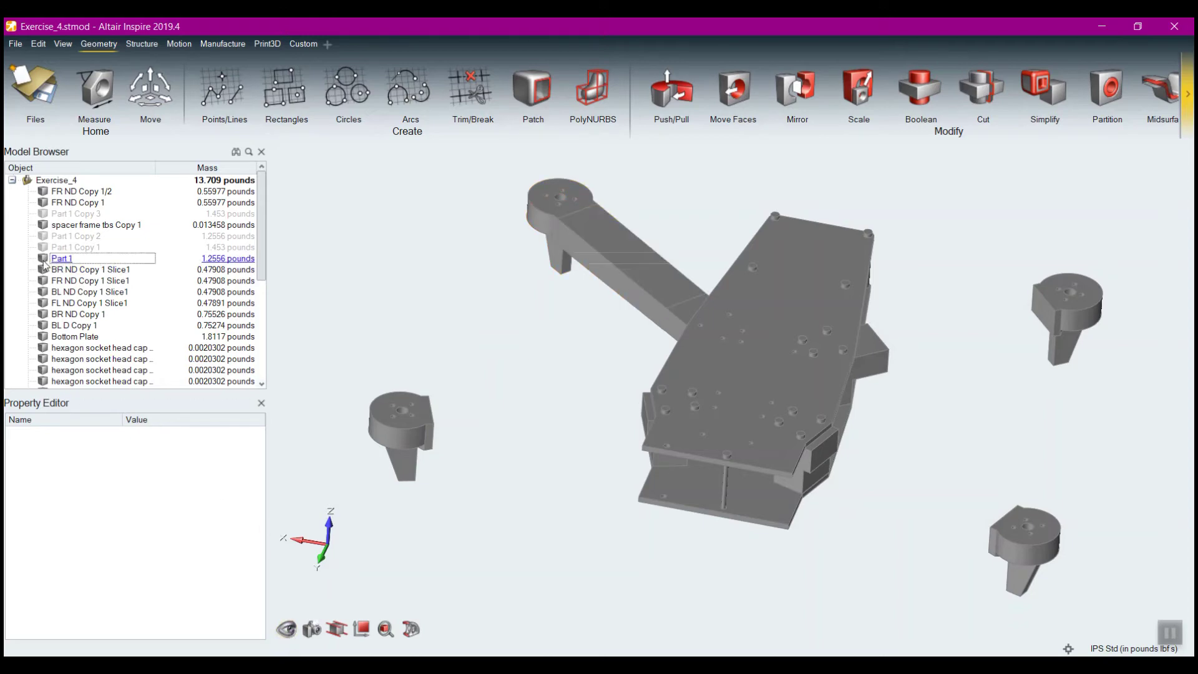
click(42, 259)
mouse_move(306, 601)
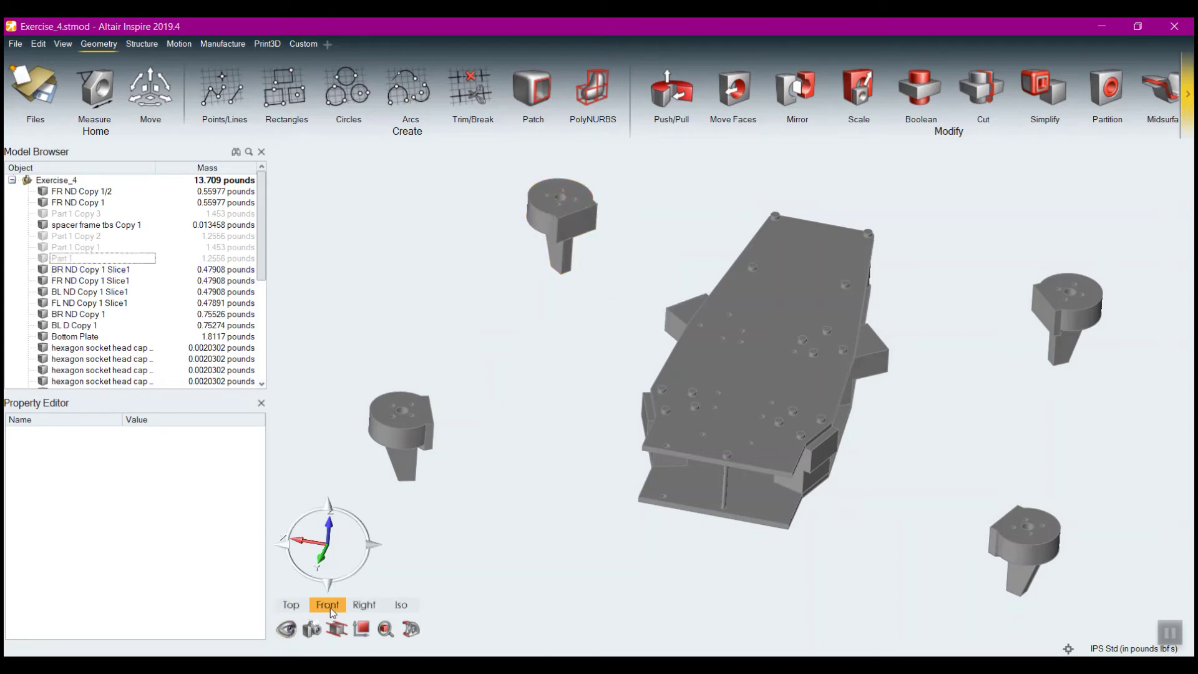
Restore the four ghosted arms with Show/Hide and right-click to finish.
click(287, 629)
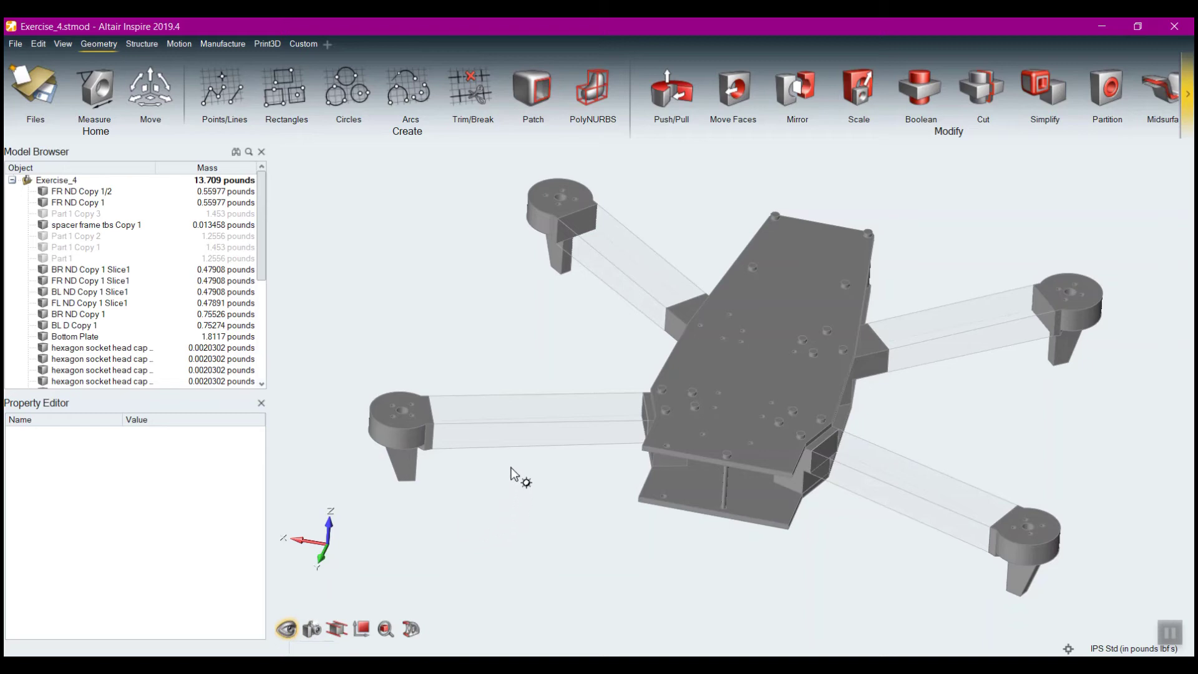
click(509, 445)
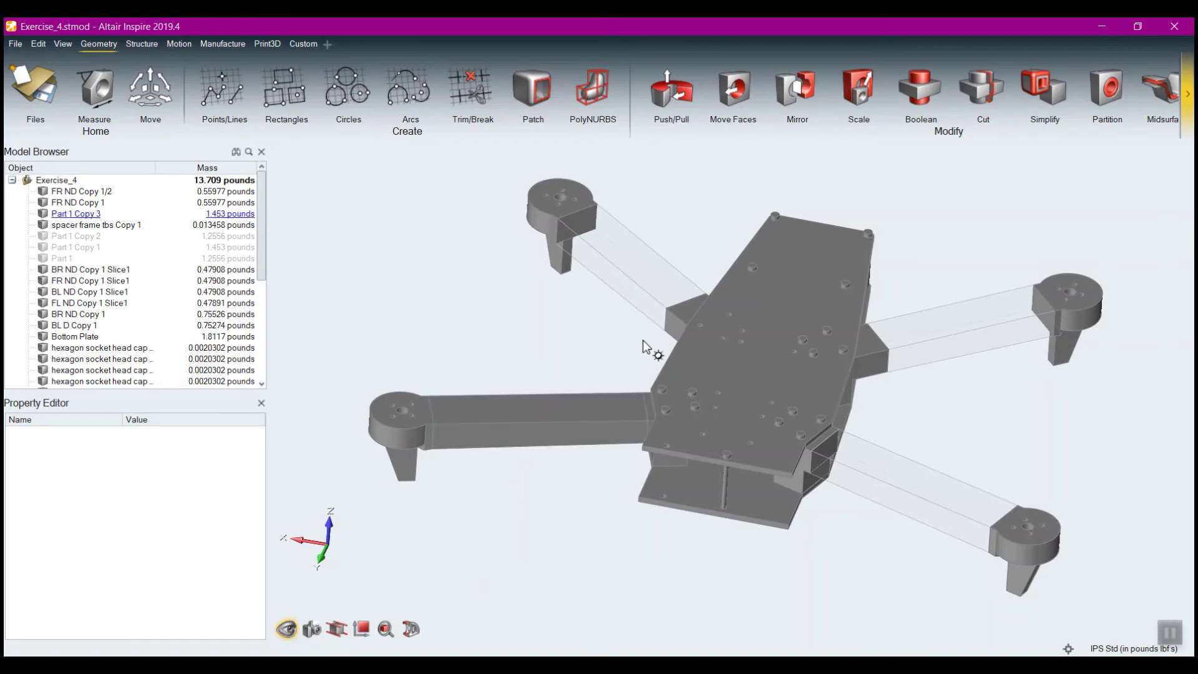
click(655, 276)
click(911, 328)
click(931, 496)
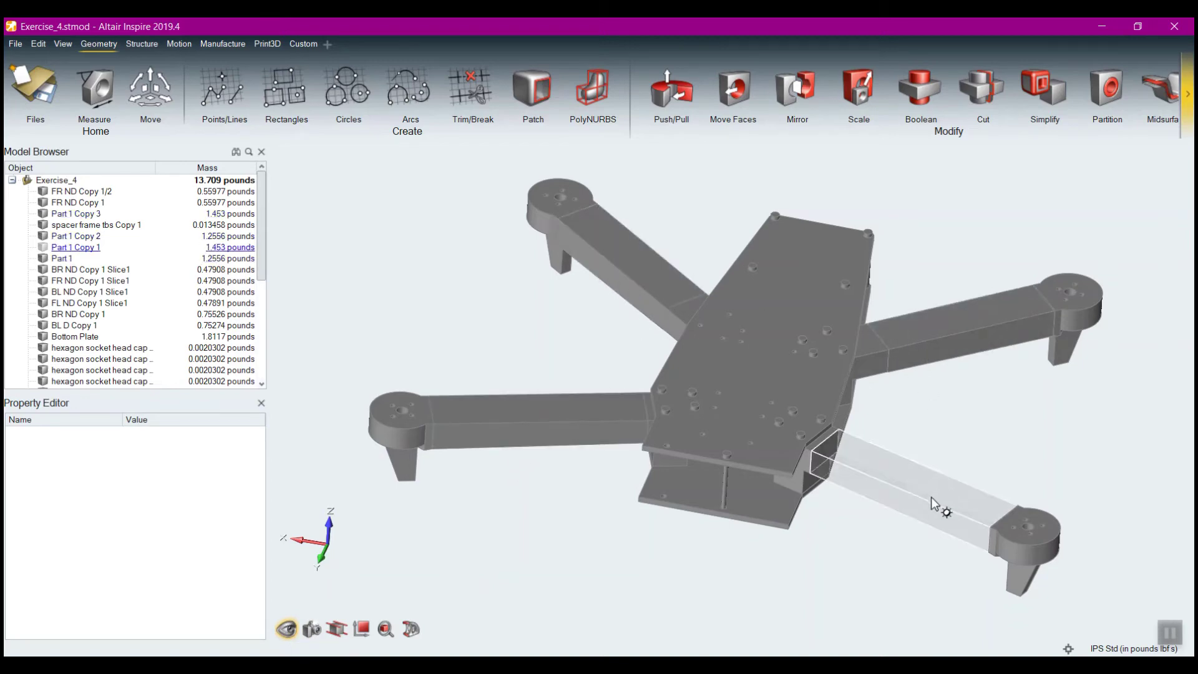
right_click(443, 327)
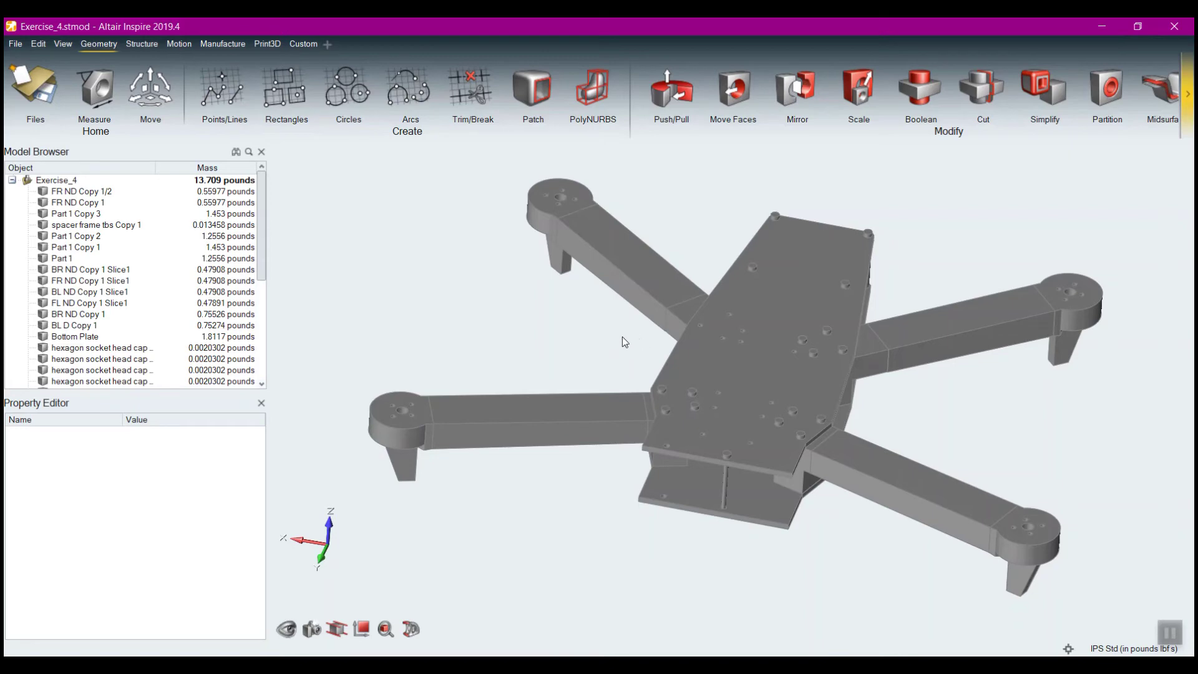
mouse_move(622, 329)
right_down()
mouse_move(622, 393)
mouse_move(642, 433)
mouse_move(757, 268)
mouse_move(718, 241)
mouse_move(604, 270)
mouse_move(601, 355)
mouse_move(559, 319)
right_up()
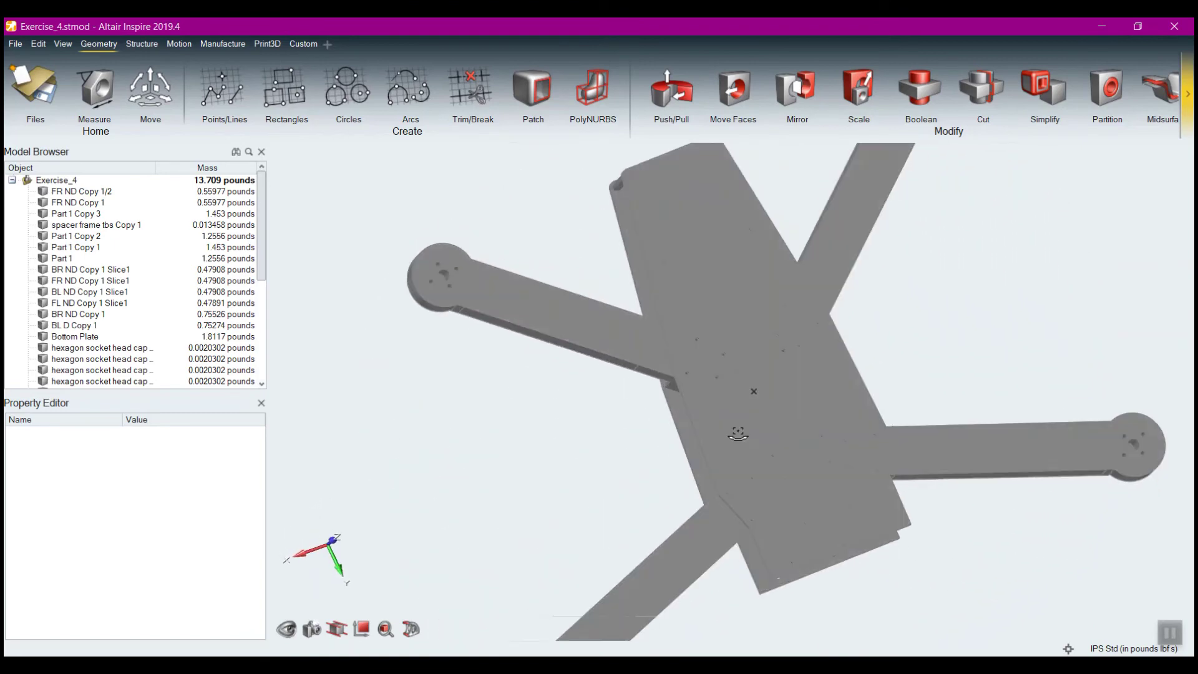
mouse_move(487, 295)
right_down()
mouse_move(519, 325)
mouse_move(500, 313)
mouse_move(493, 274)
mouse_move(465, 269)
right_up()
click(519, 326)
right_click(489, 310)
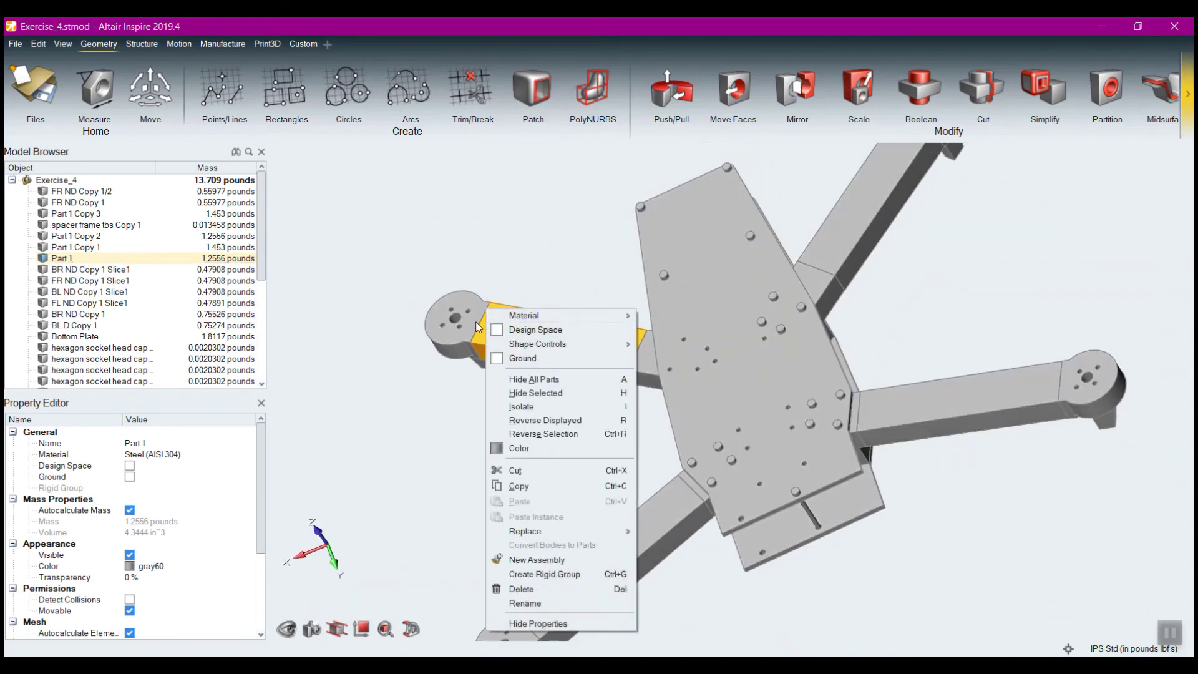
click(514, 275)
right_drag(498, 309, 708, 437)
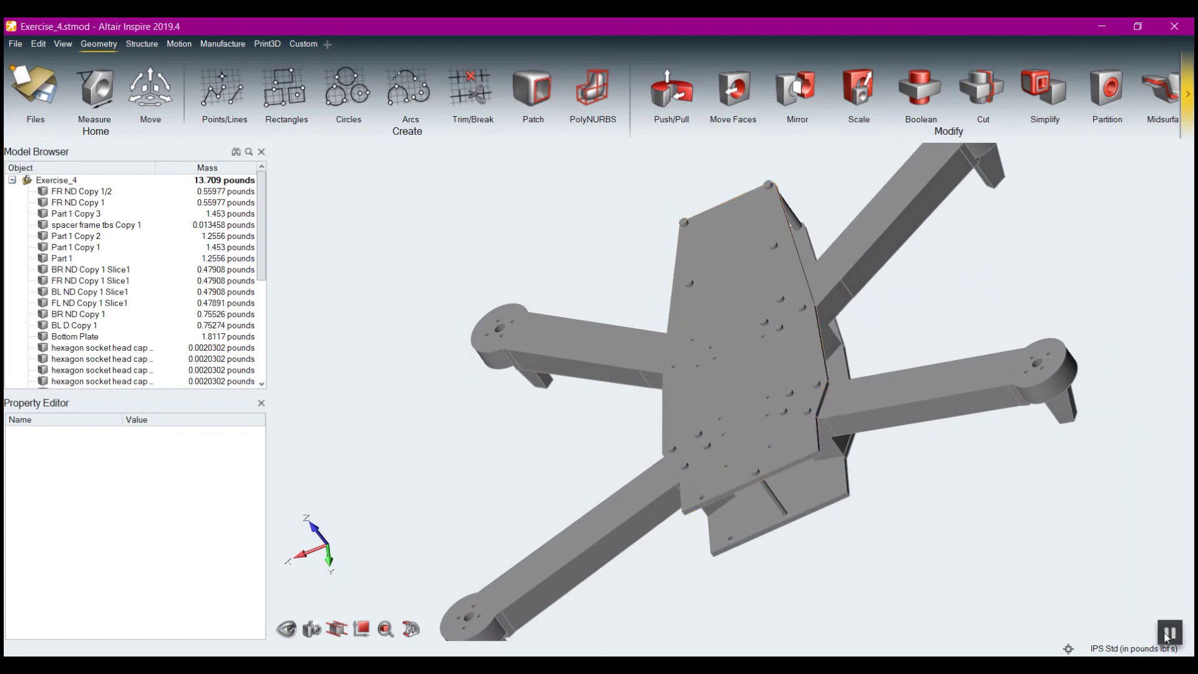
right_click(544, 338)
click(538, 329)
right_drag(537, 330, 520, 296)
right_click(537, 338)
click(520, 296)
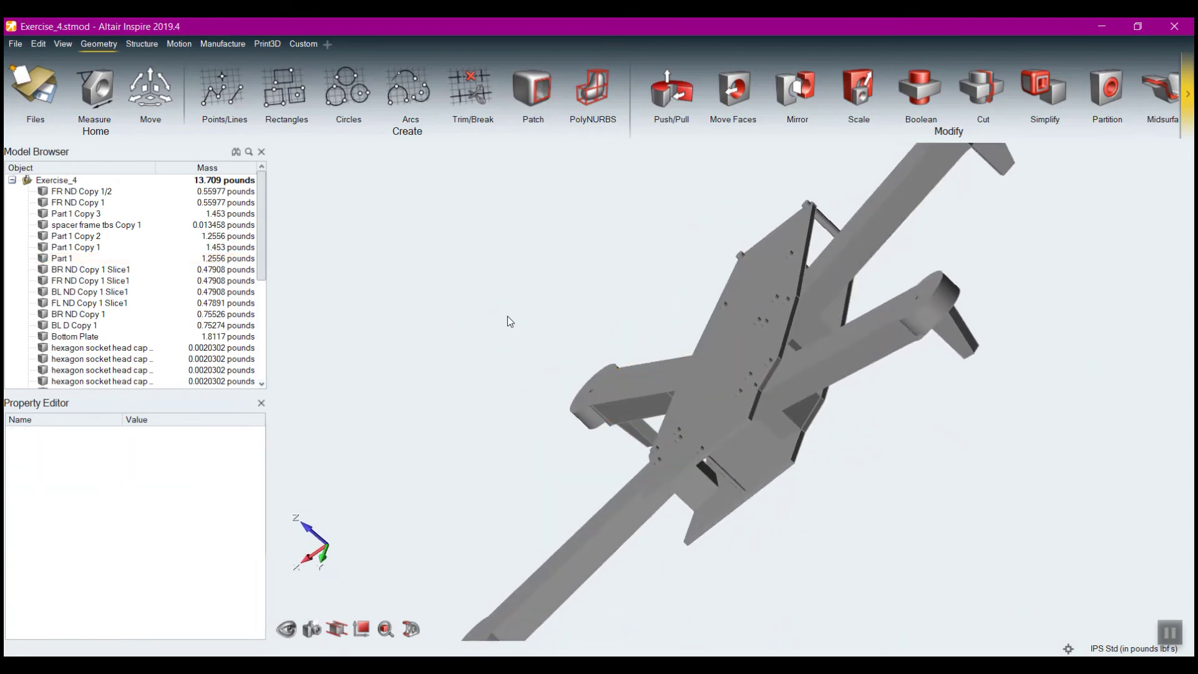
right_click(608, 383)
click(565, 346)
mouse_move(565, 347)
right_down()
mouse_move(650, 422)
mouse_move(524, 406)
mouse_move(460, 420)
right_up()
click(589, 282)
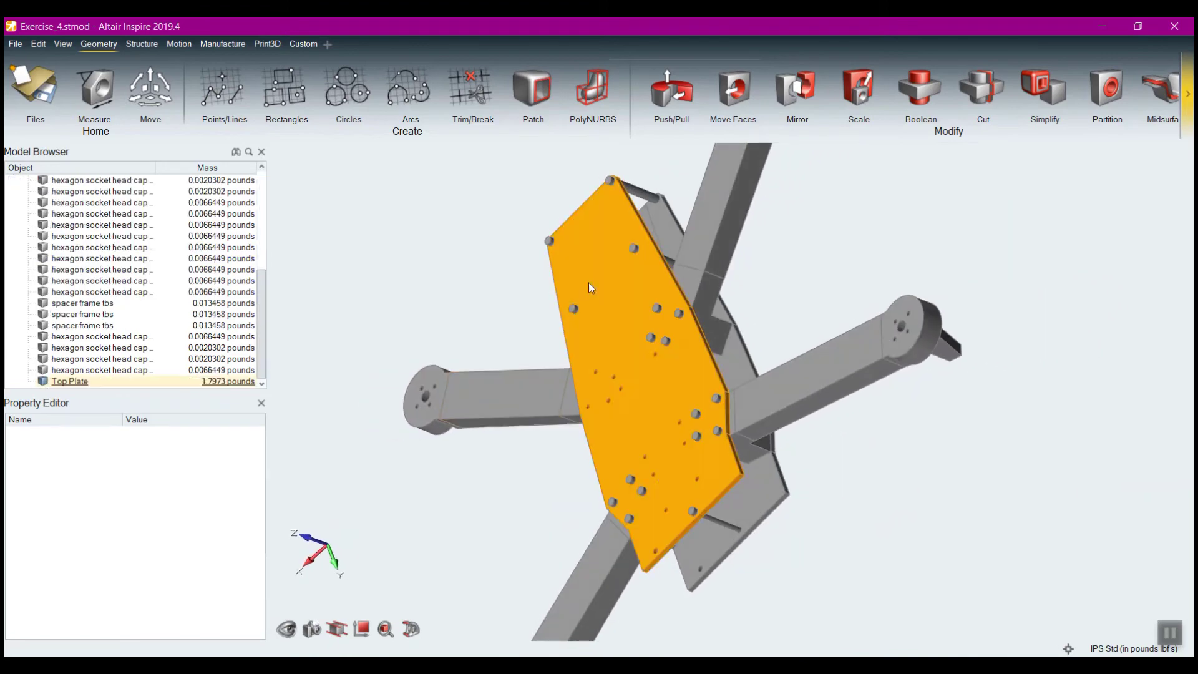
right_drag(589, 283, 725, 248)
ctrl+right_drag(646, 200, 800, 204)
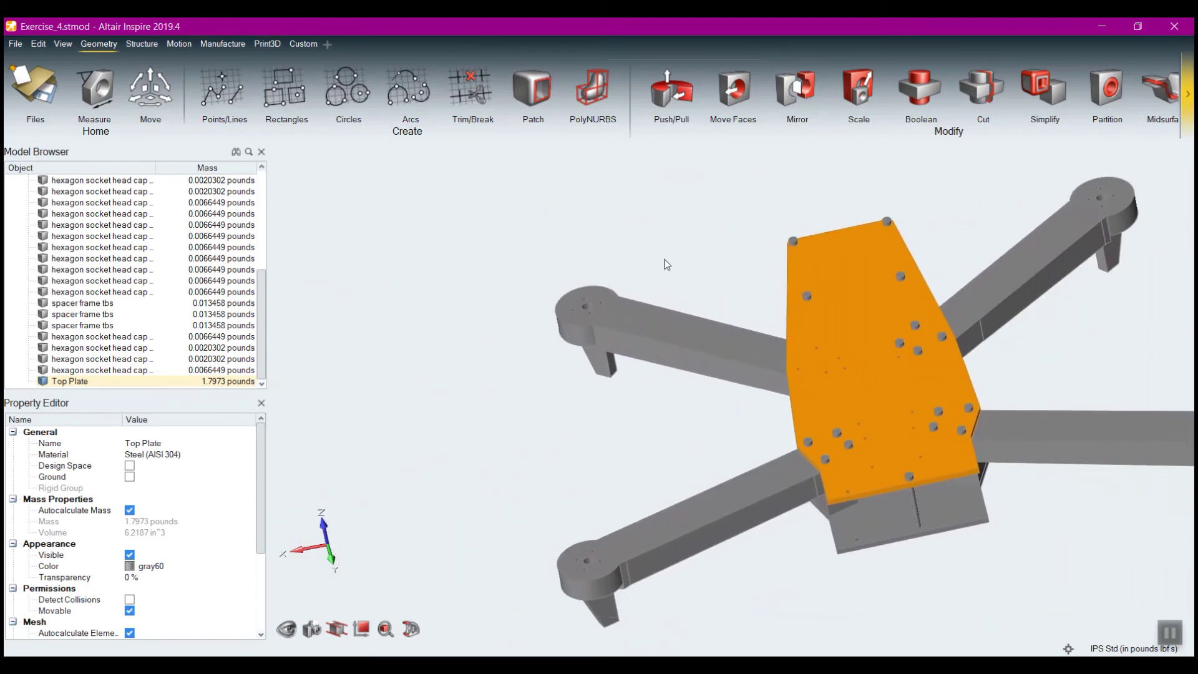
scroll(653, 323, up, 3)
scroll(654, 323, down, 3)
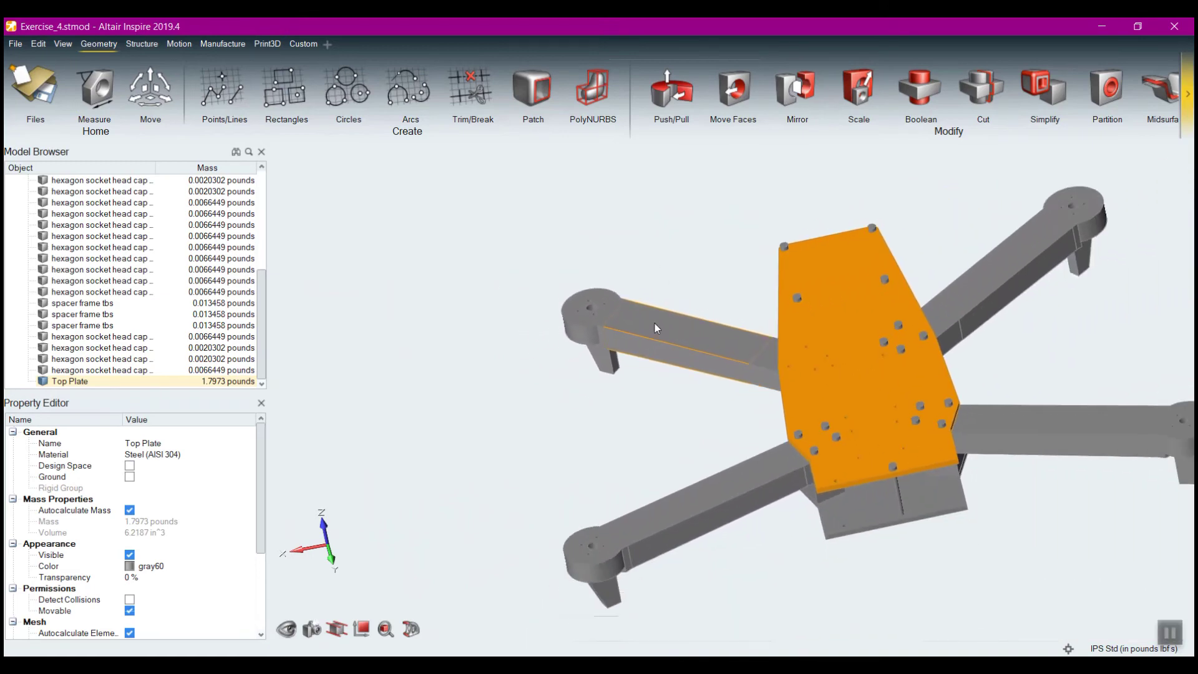
scroll(654, 323, up, 3)
scroll(562, 316, up, 3)
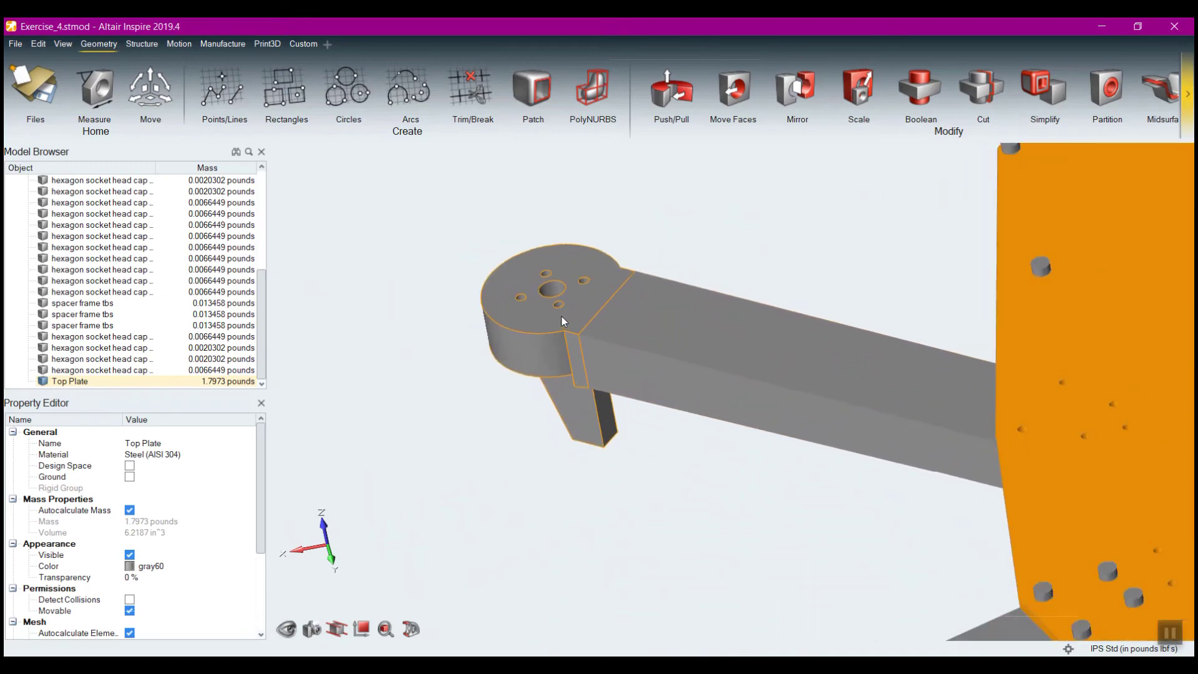
scroll(561, 316, down, 3)
middle_drag(680, 462, 557, 359)
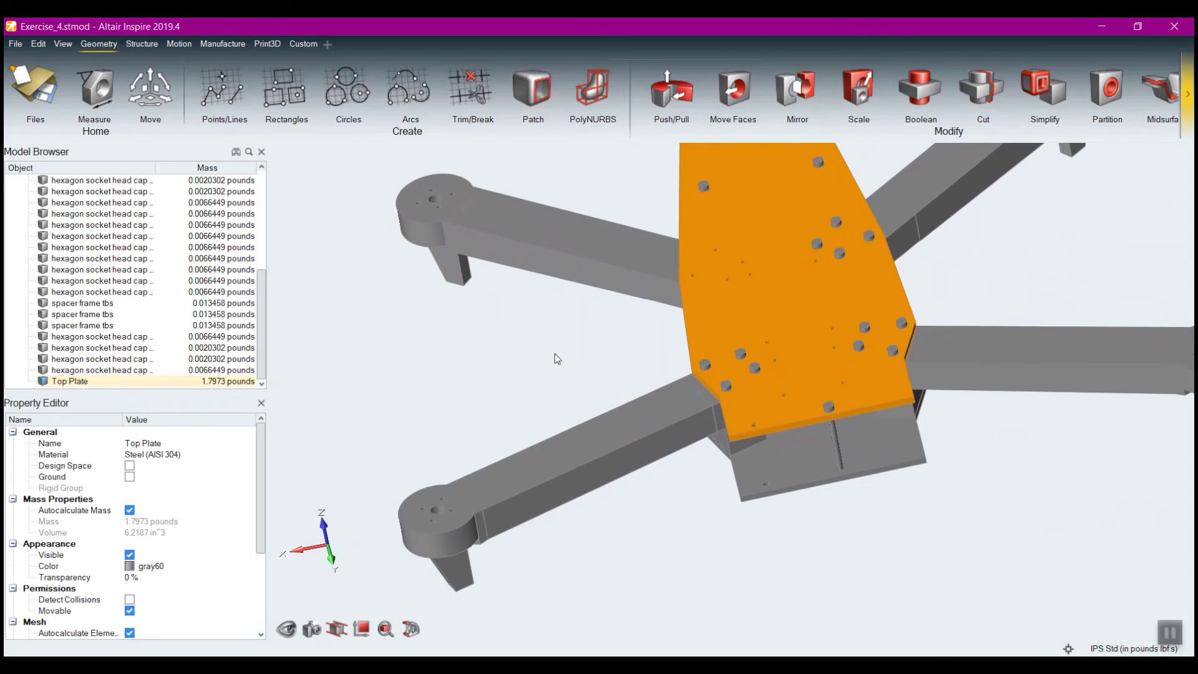
right_drag(906, 527, 717, 515)
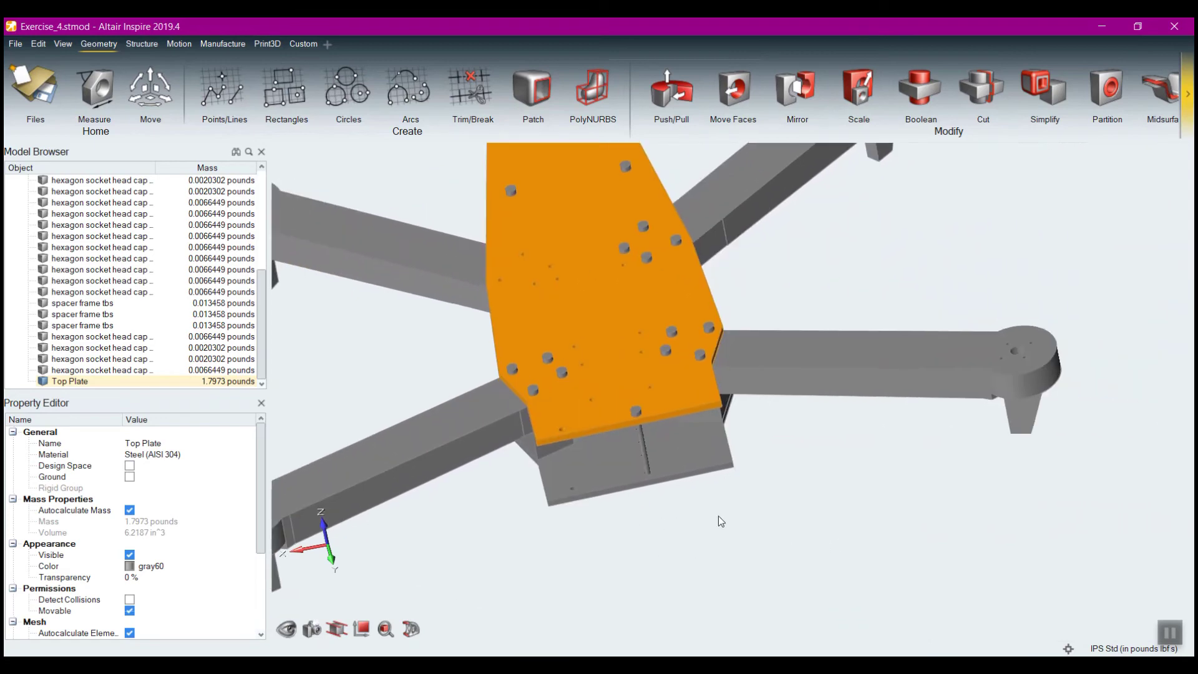
click(796, 460)
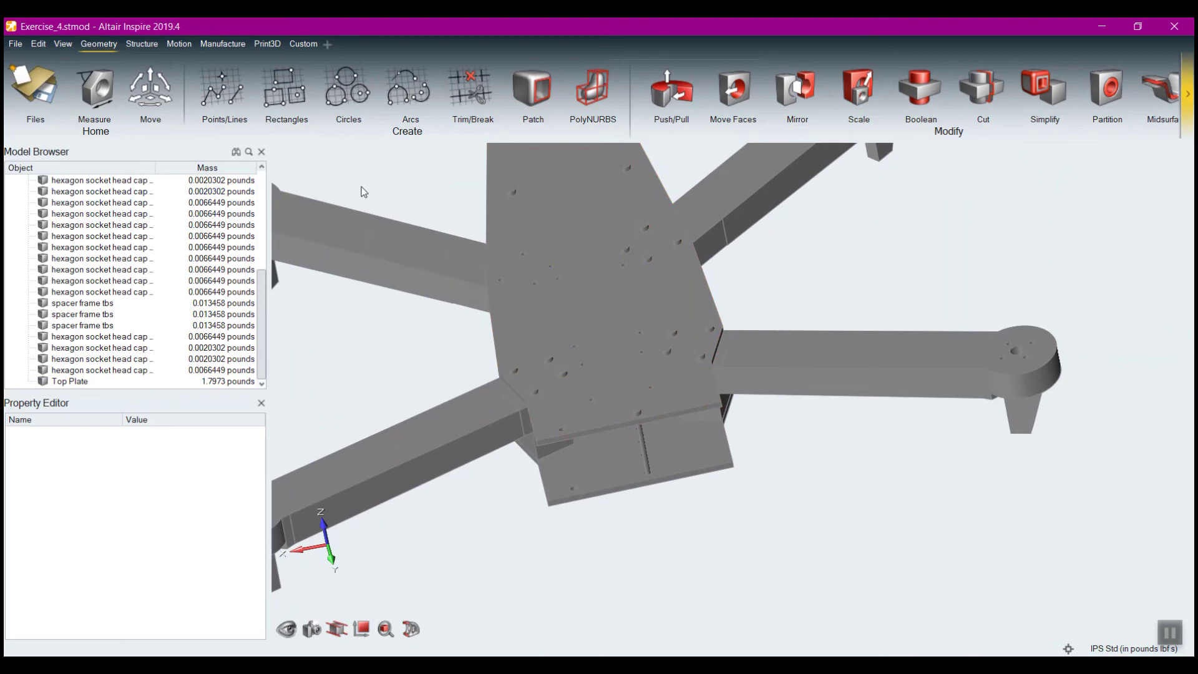
click(17, 46)
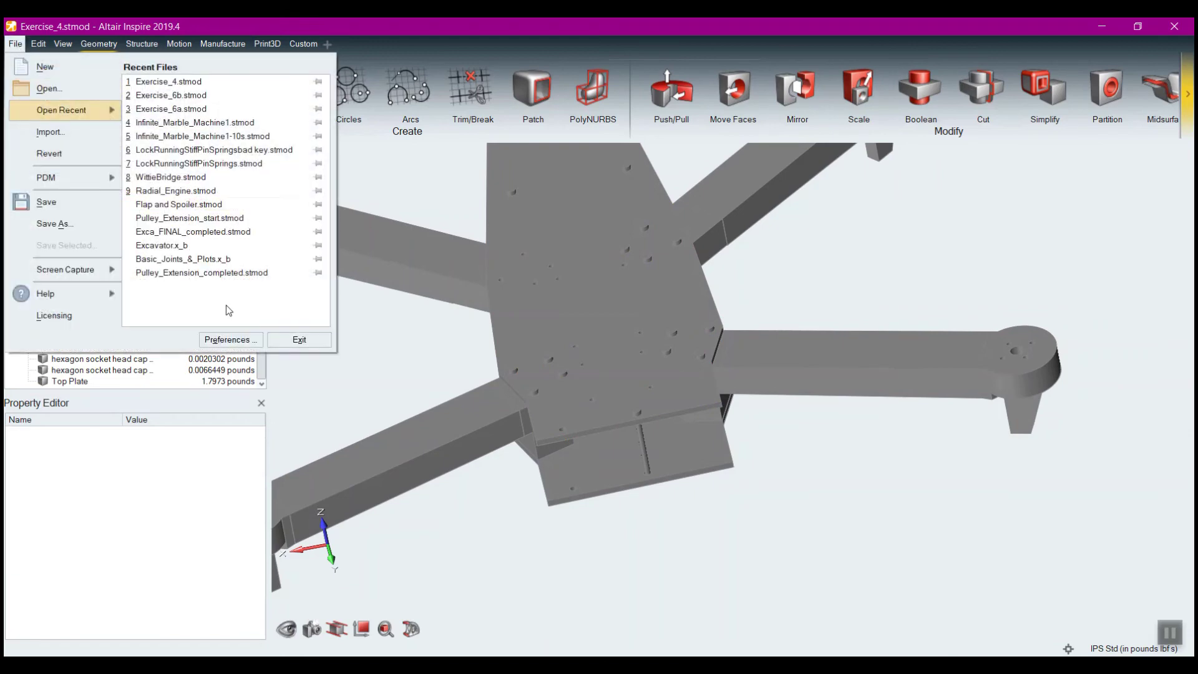
click(244, 341)
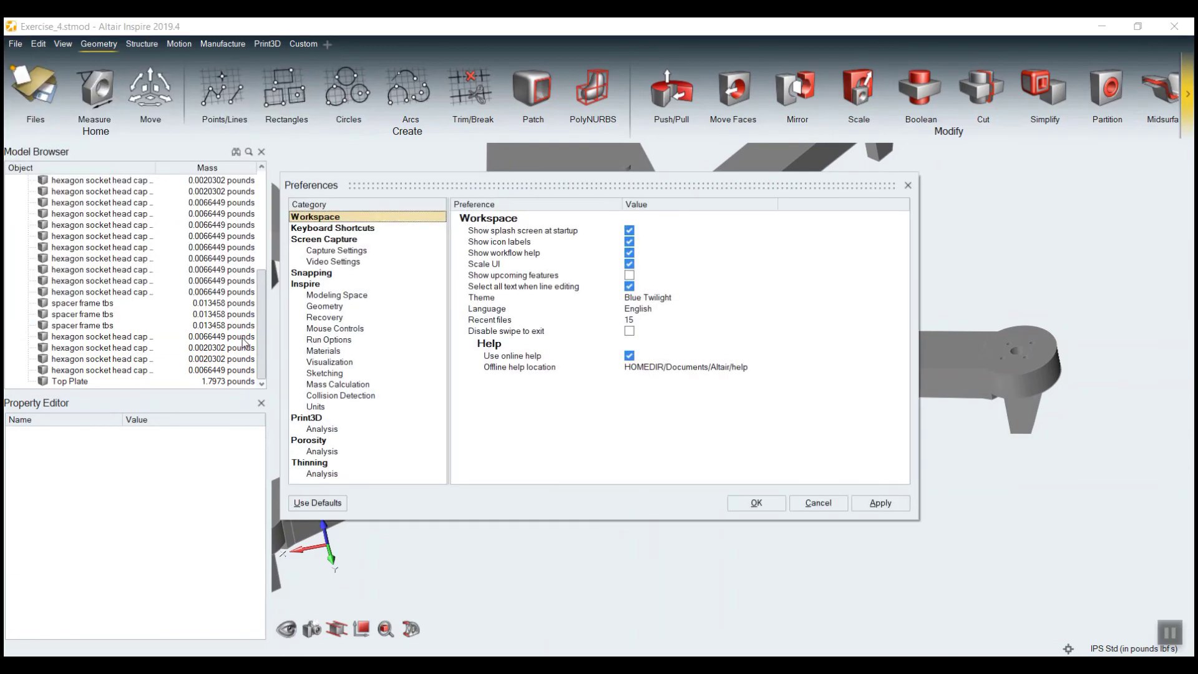
click(347, 328)
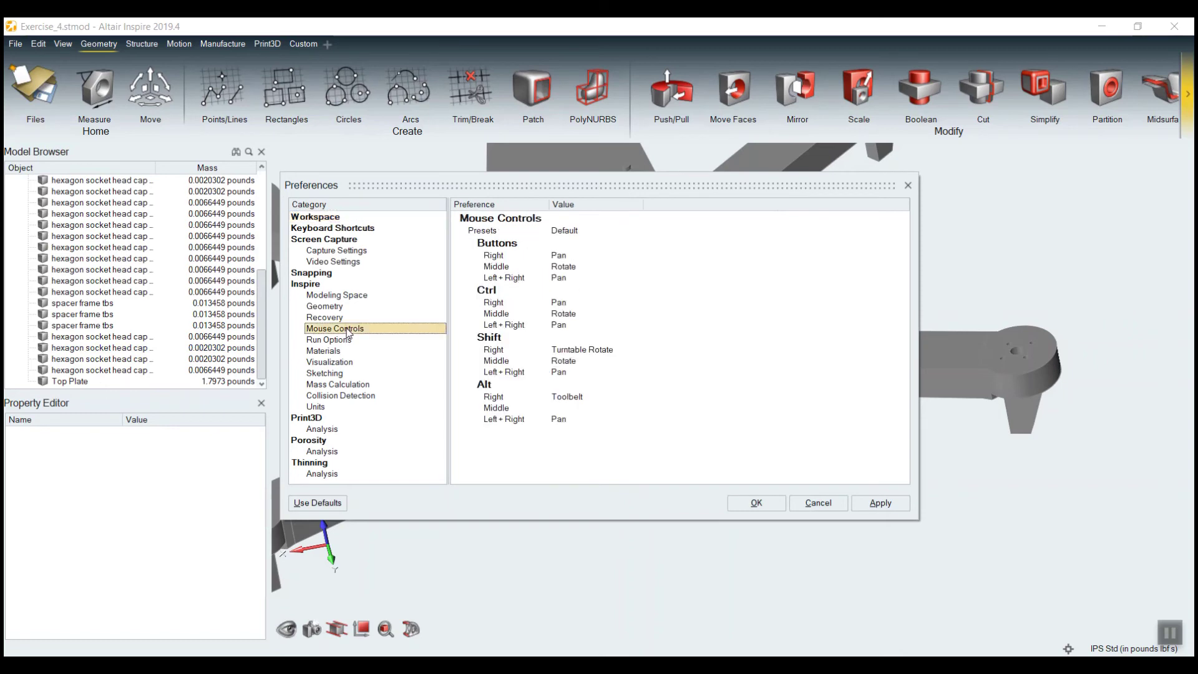
click(555, 256)
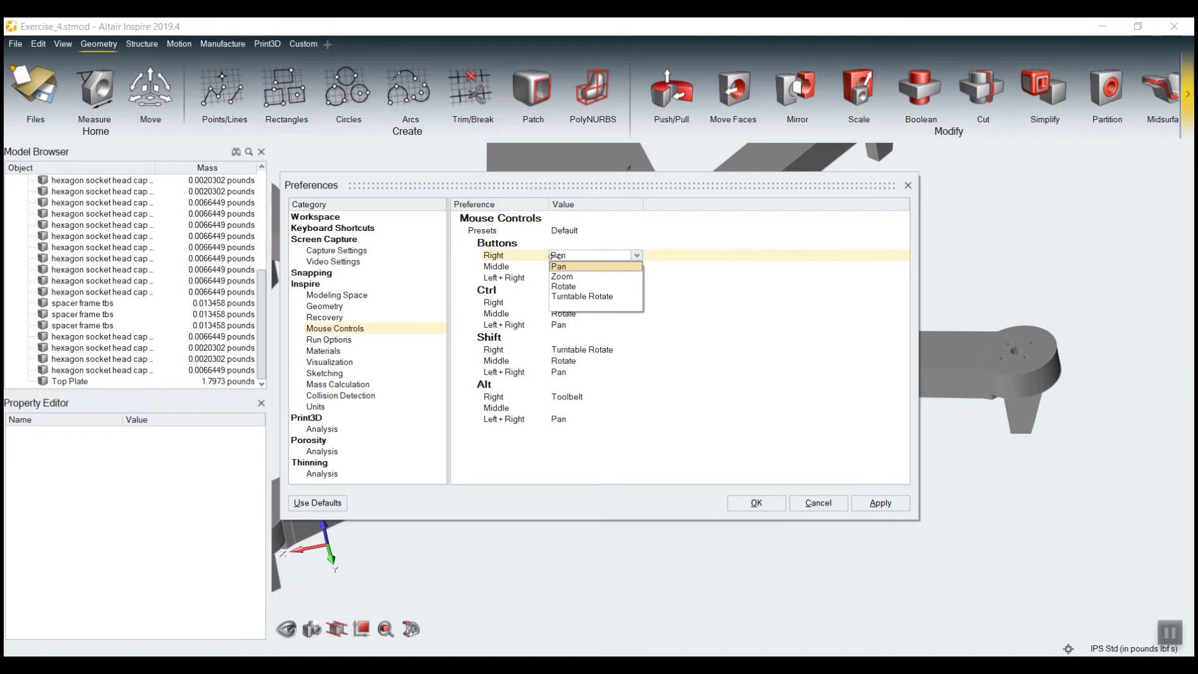
click(665, 362)
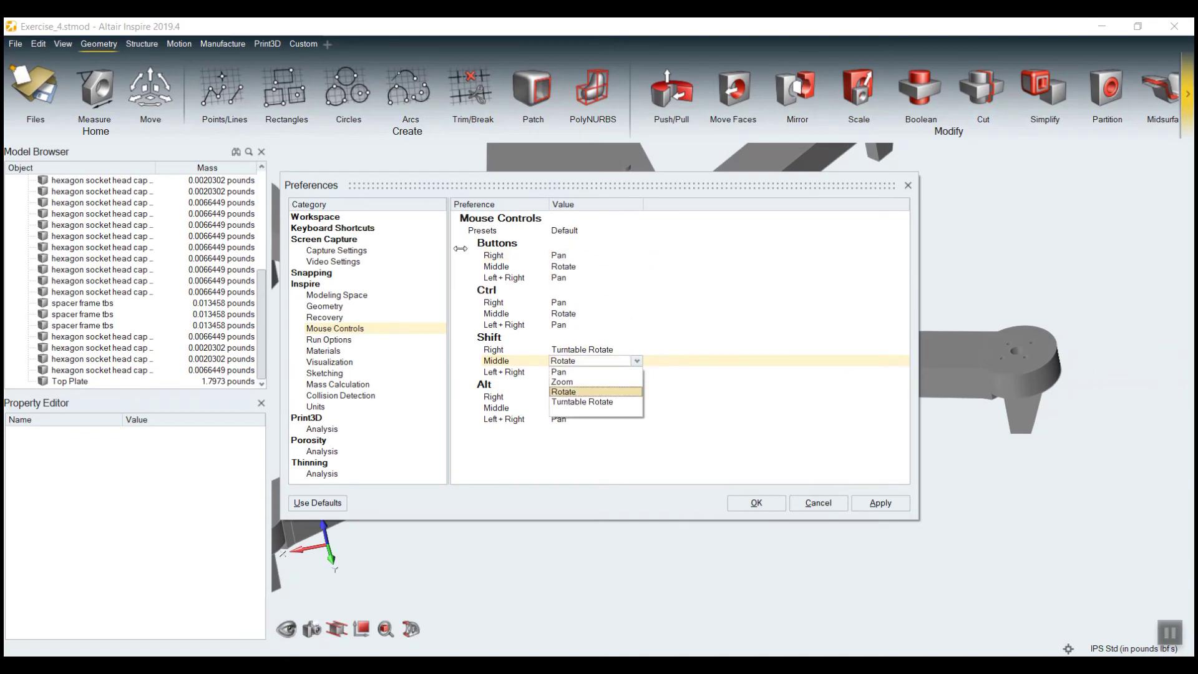
click(499, 244)
click(555, 232)
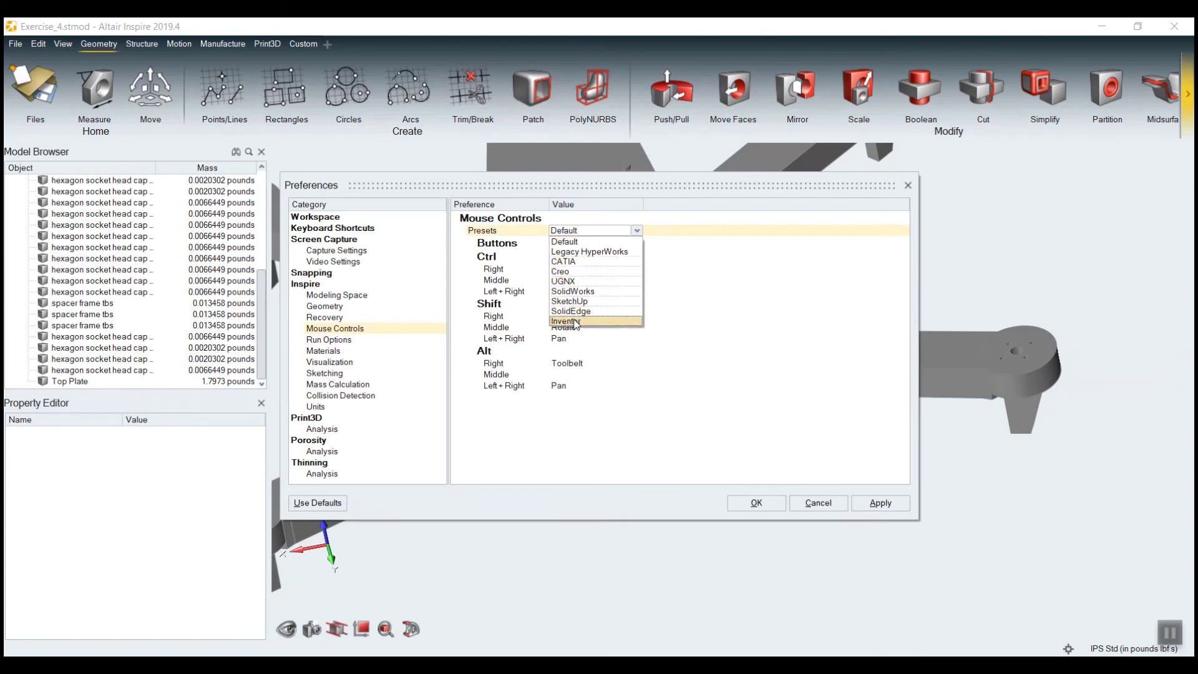
click(573, 293)
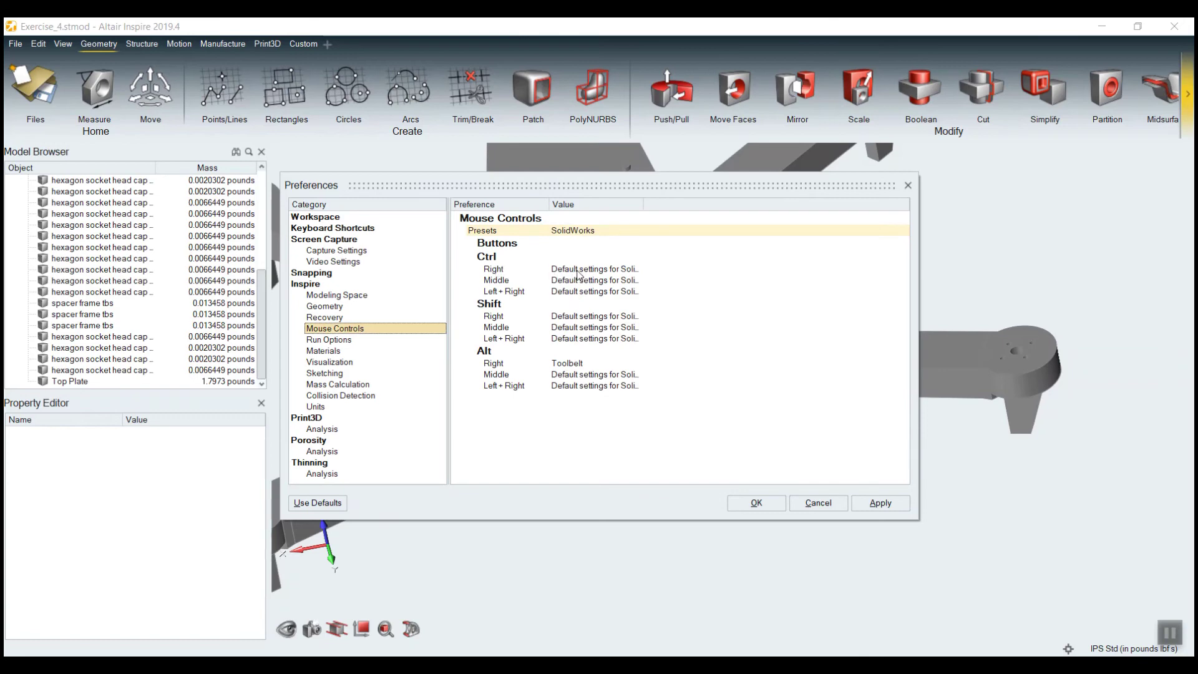
click(645, 217)
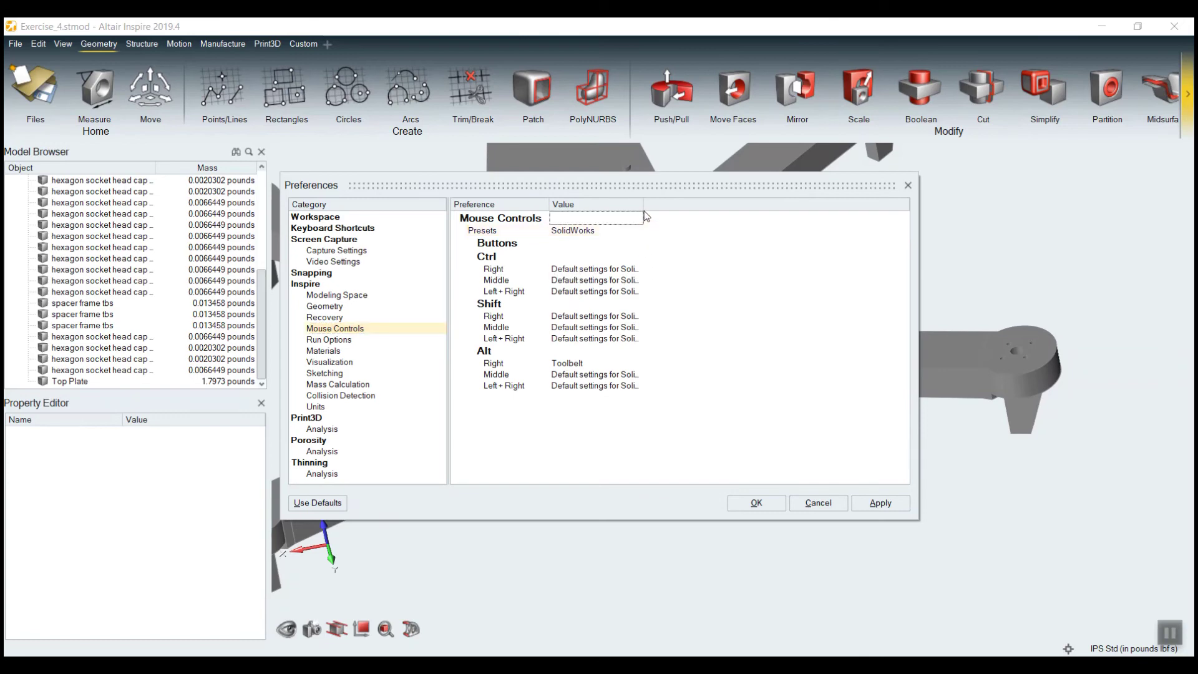
click(586, 232)
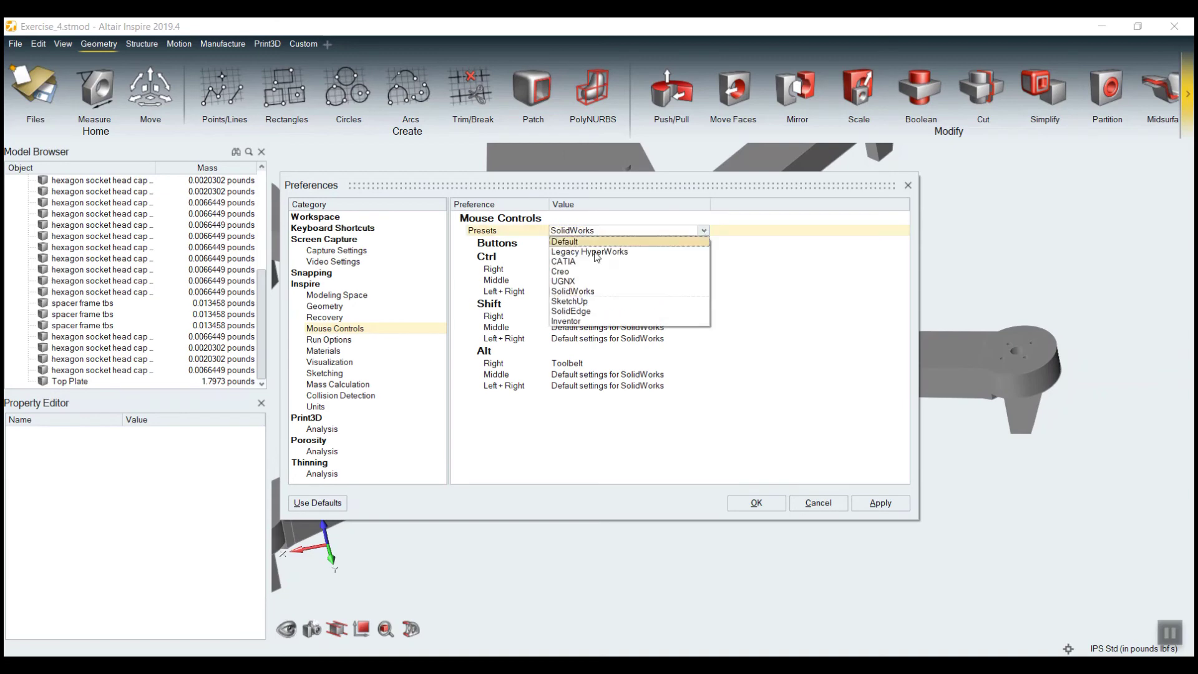
click(573, 262)
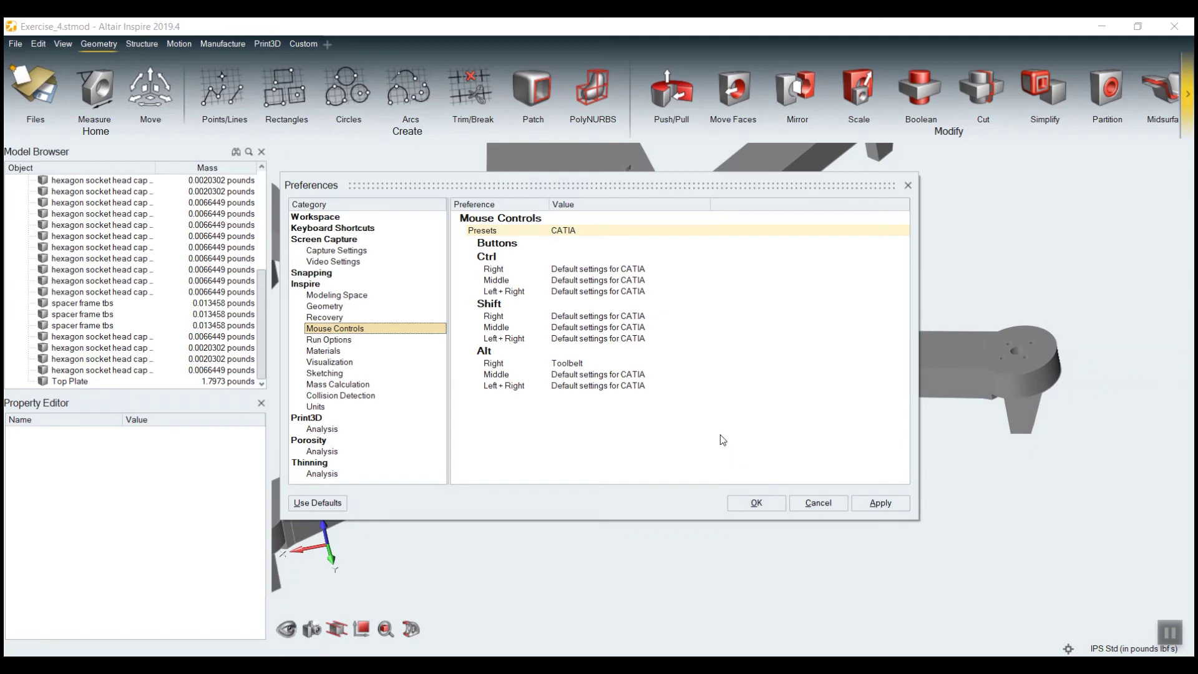
click(579, 234)
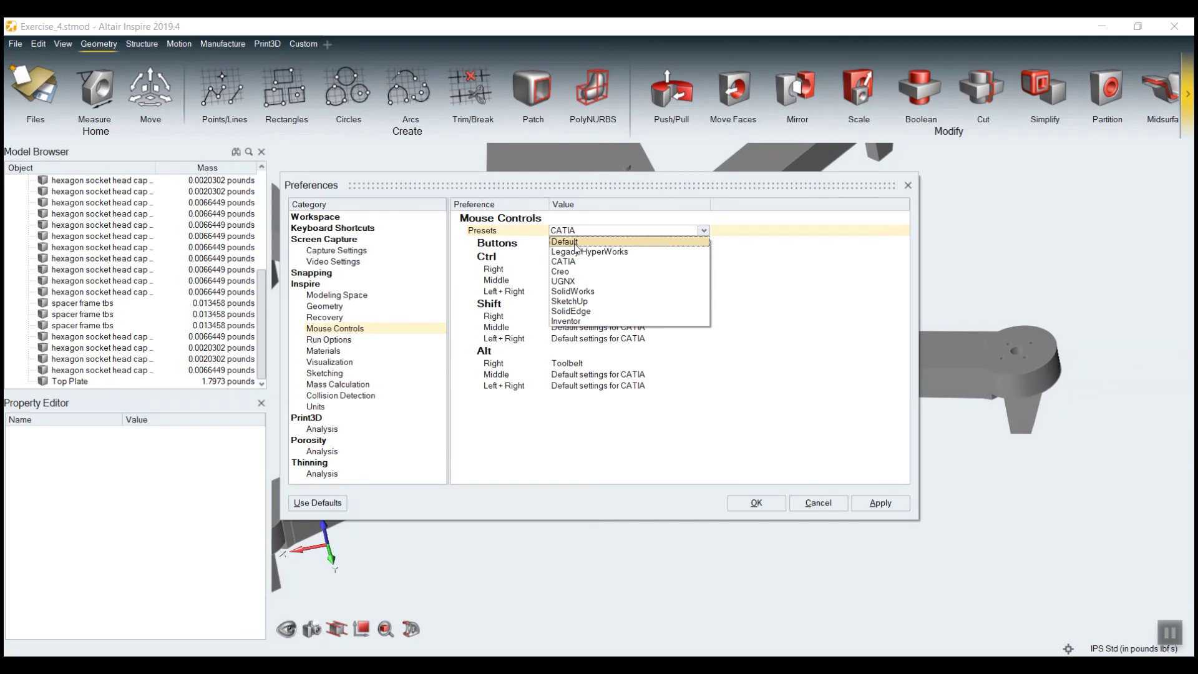
click(573, 243)
click(767, 505)
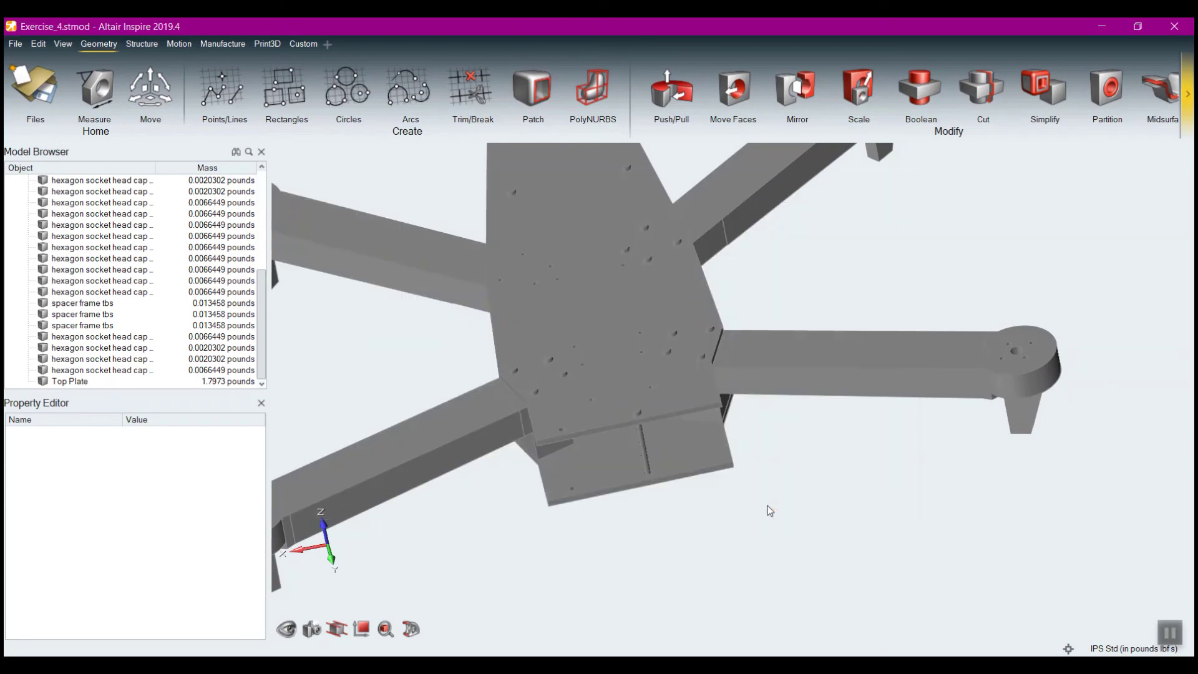
right_drag(561, 396, 690, 401)
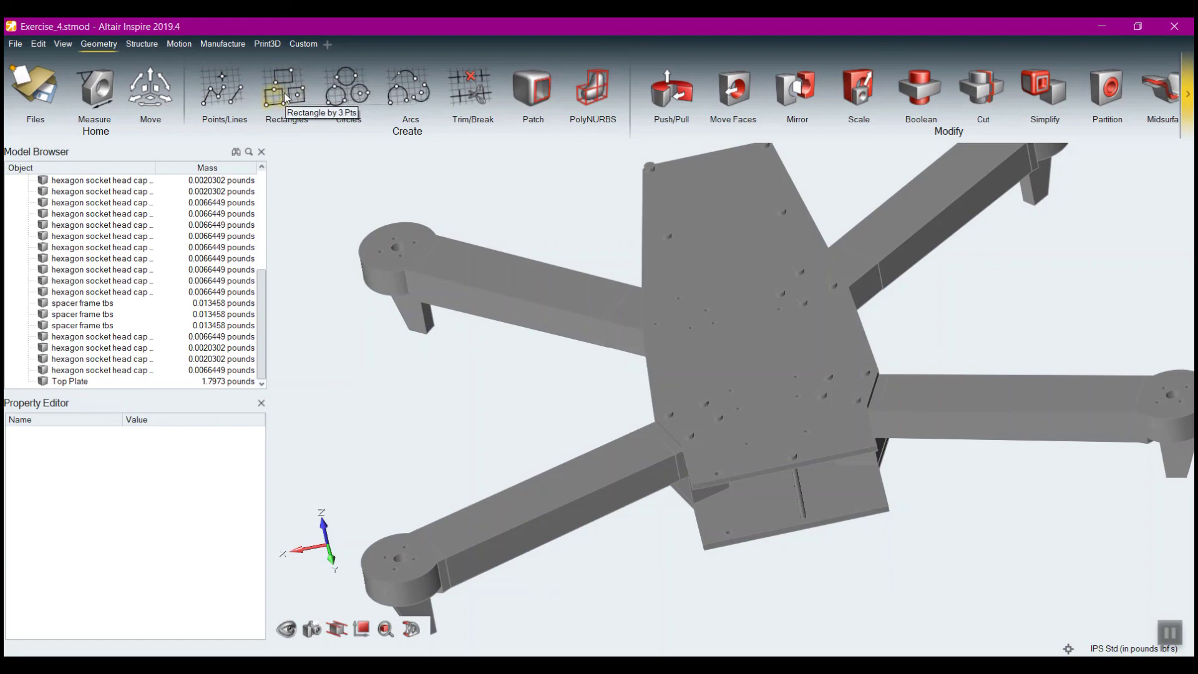
Switch the ribbon to the Structure tab.
click(141, 42)
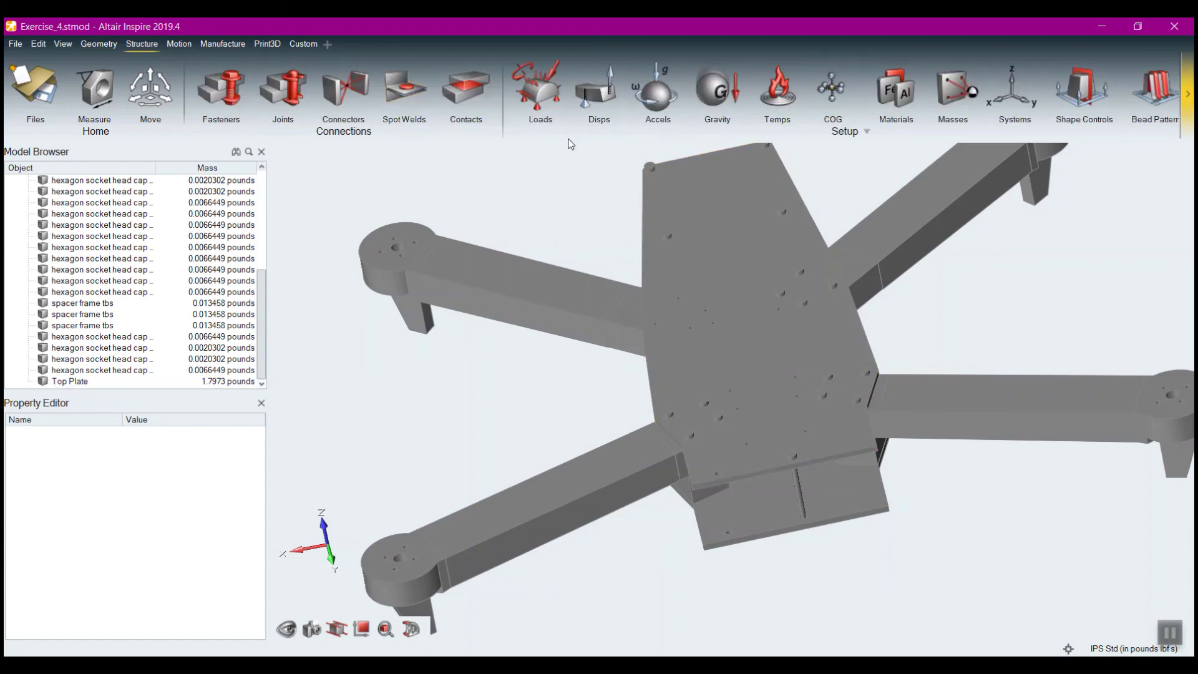